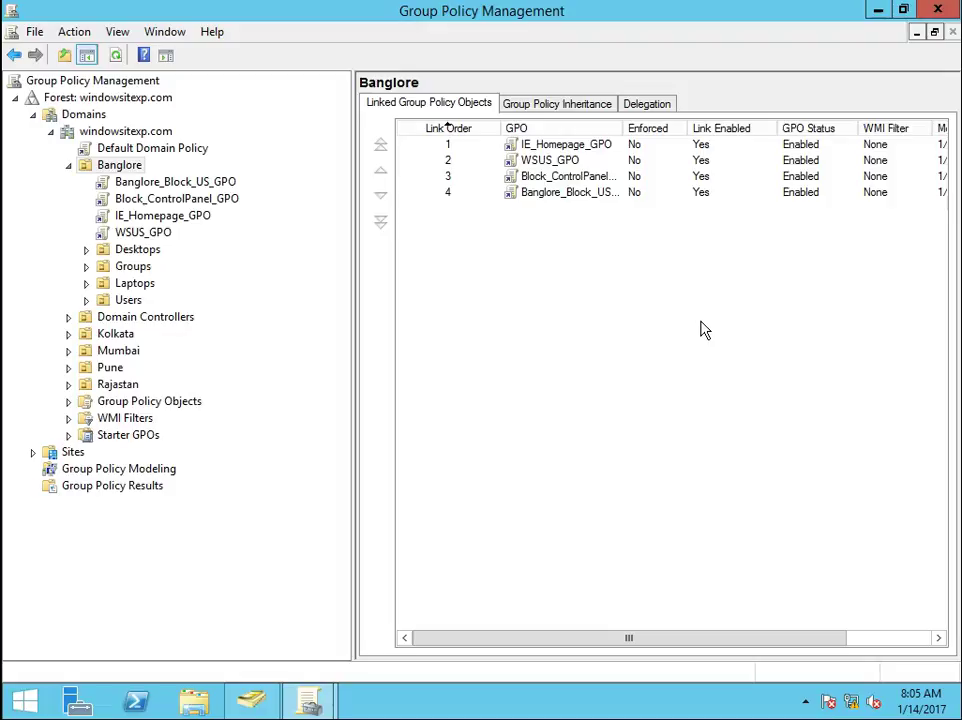
- Move the Group Policy Management window aside, then re-maximize it
left_click(704, 323)
left_click_drag(584, 21, 380, 116)
double_click(385, 114)
- In ADUC, list Banglore's sub-OUs (Desktops, Groups, Laptops, Users), then return to Group Policy Management
left_click(251, 698)
left_click(37, 304)
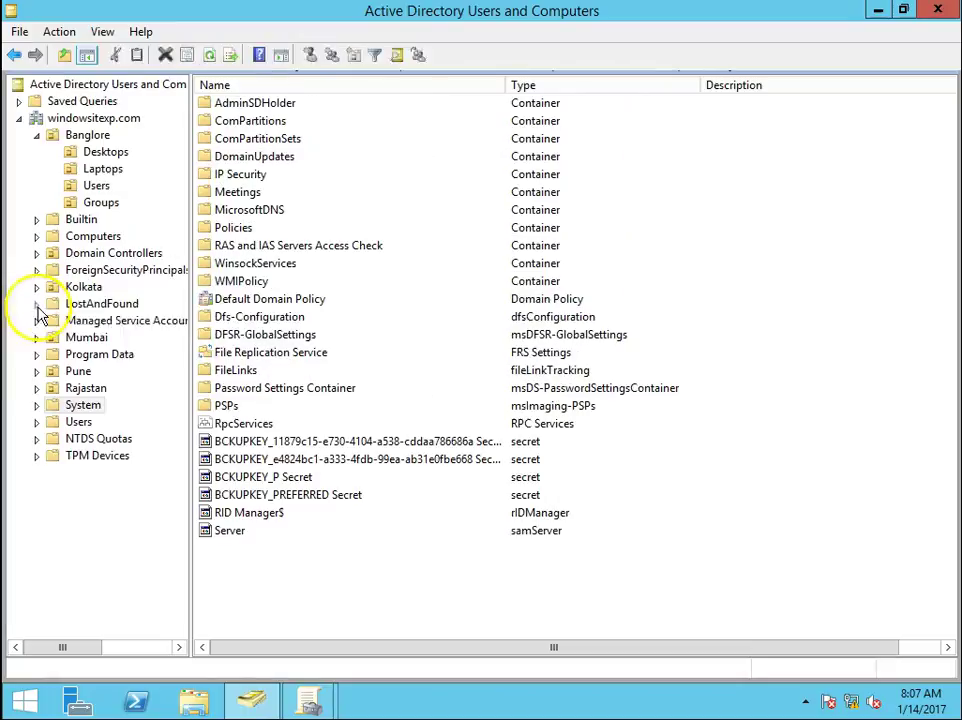
left_click(37, 135)
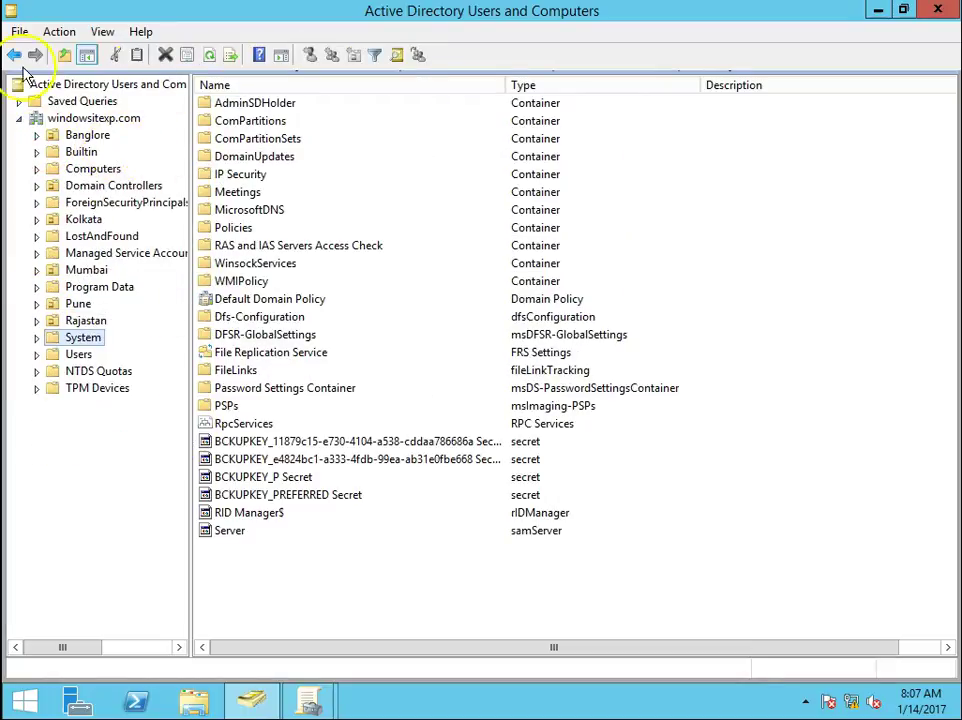
left_click(92, 139)
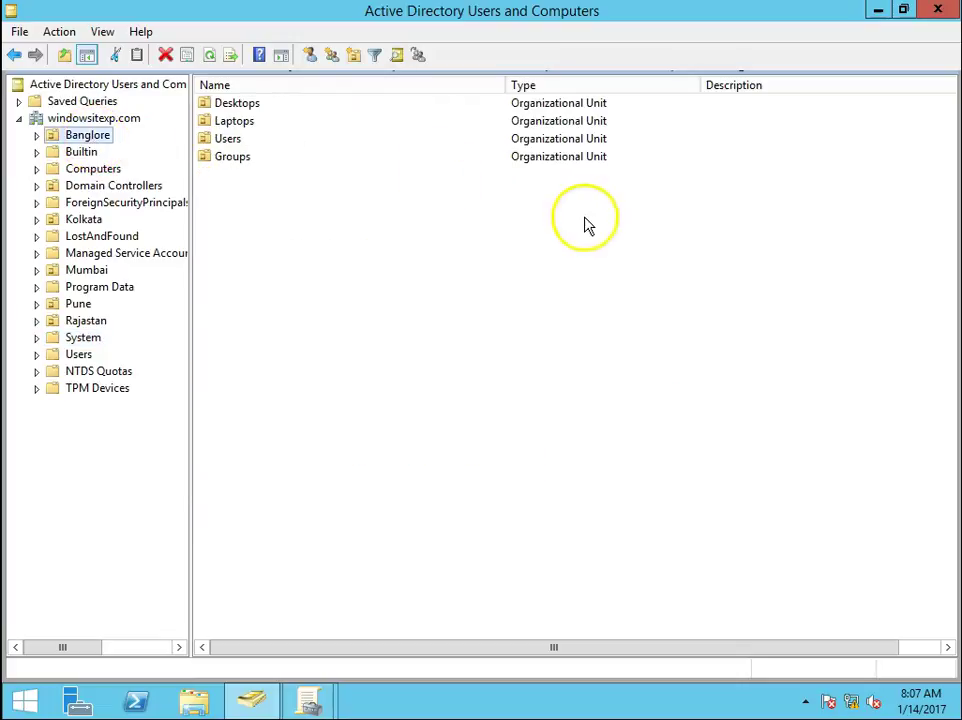
left_click(407, 343)
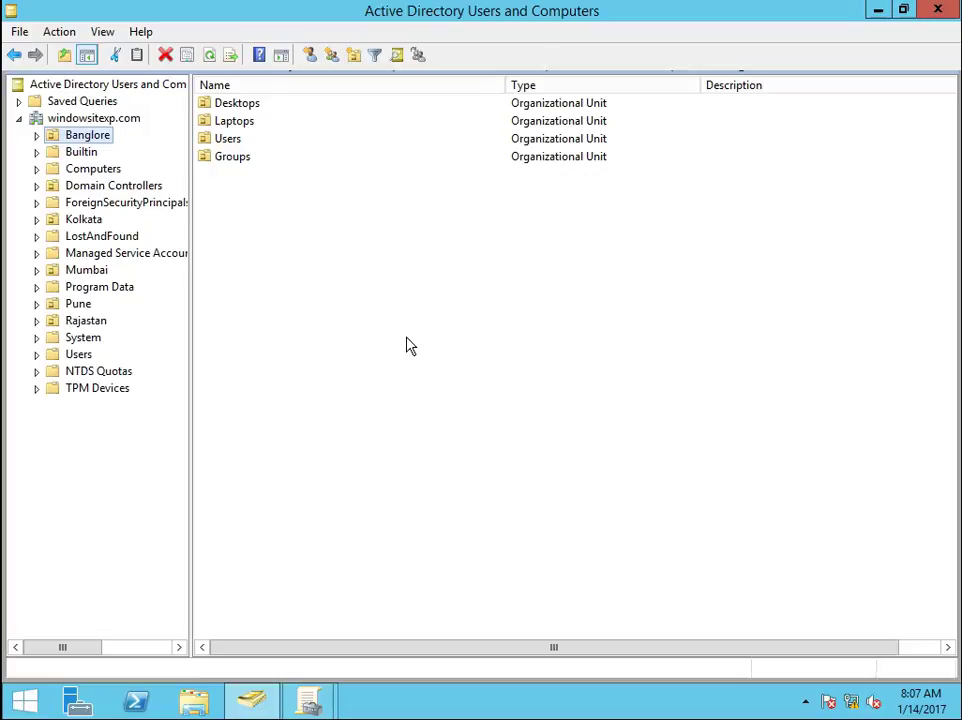
left_click(399, 333)
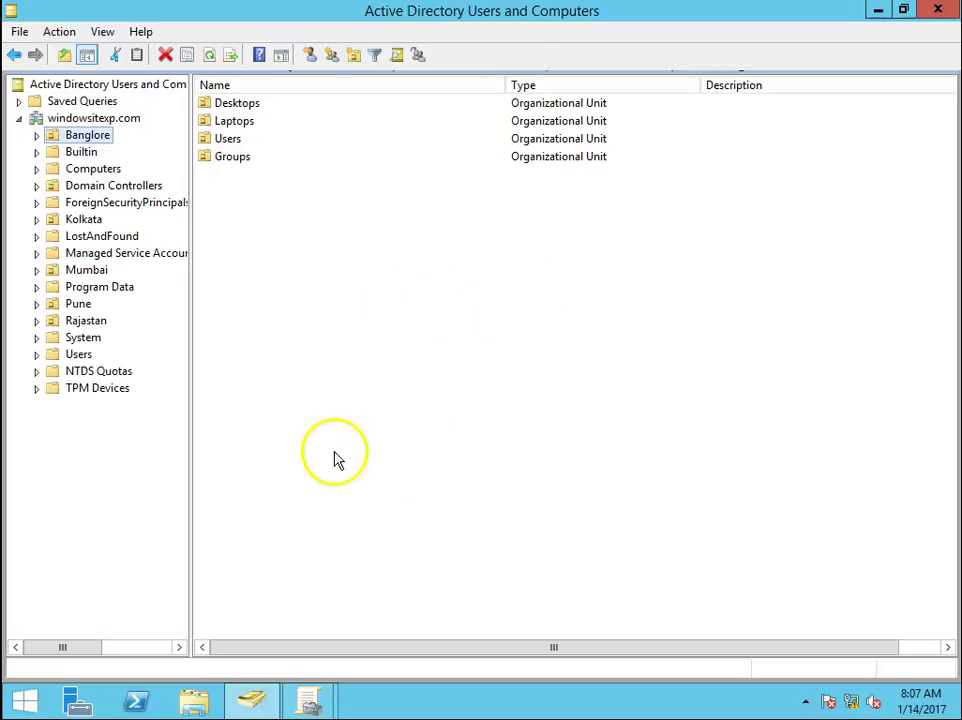
left_click(311, 702)
left_click(225, 636)
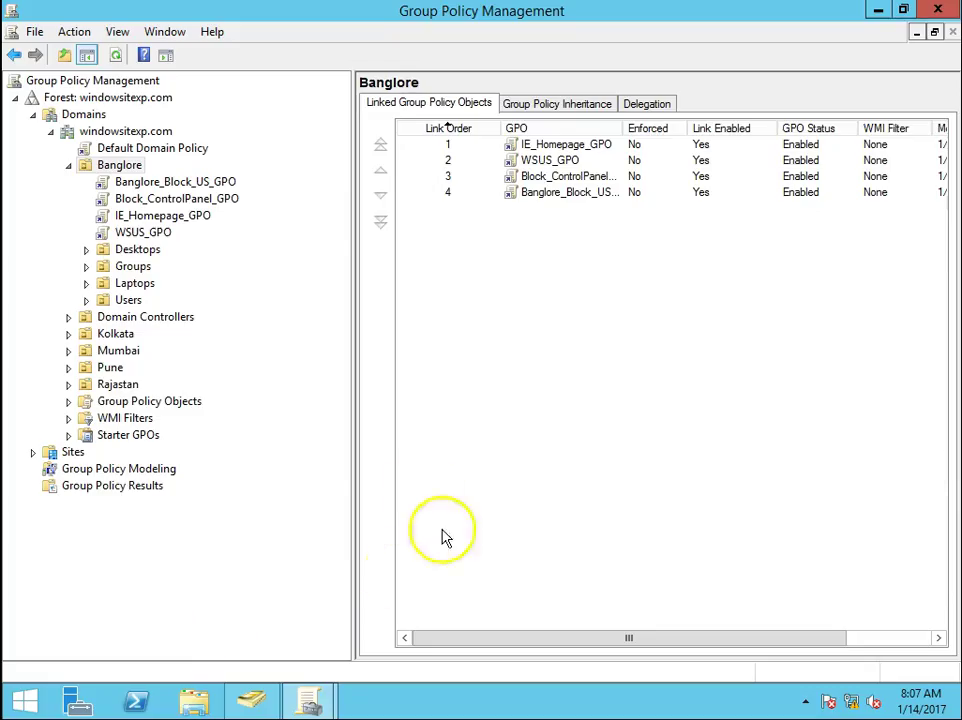
- Create Banglore_Reename_Localadmin_GPO linked to the Banglore OU, correcting a typo in the name
left_click(110, 170)
right_click(122, 172)
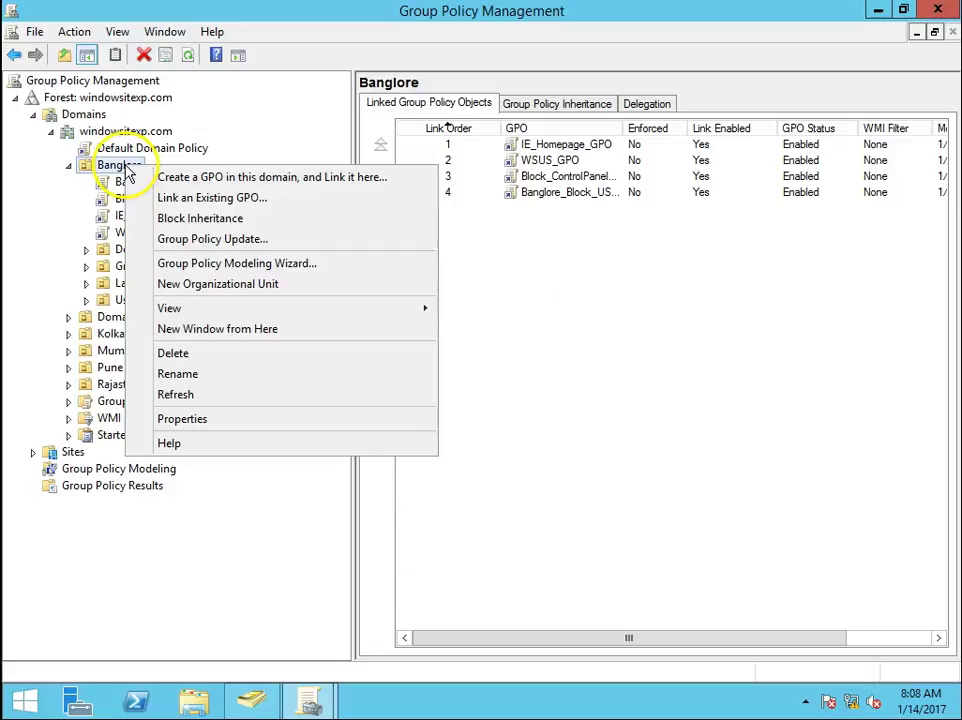
left_click(205, 177)
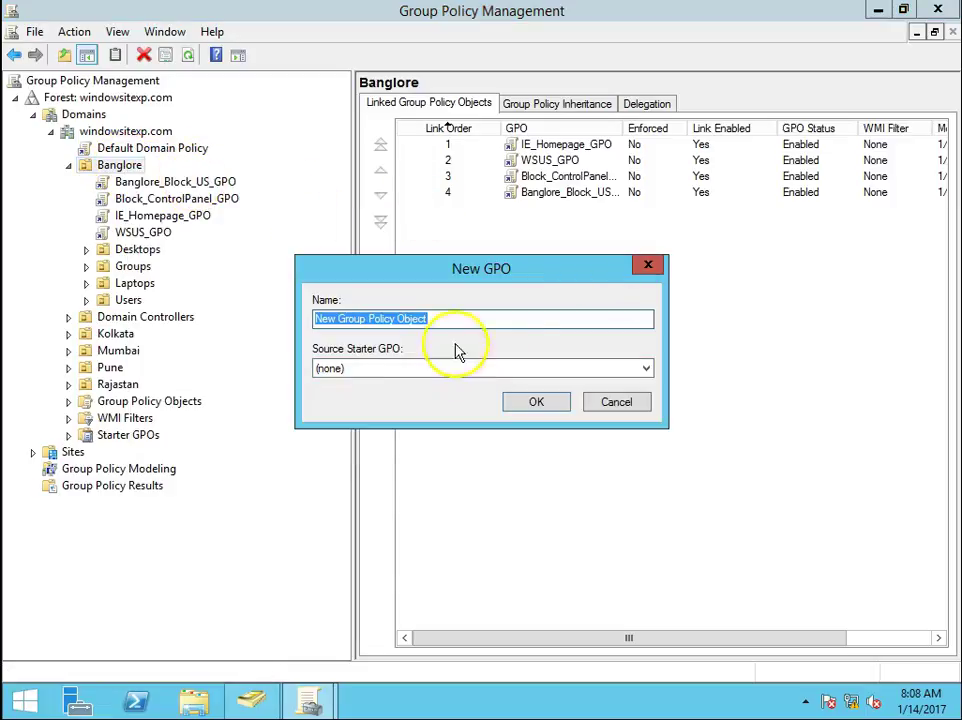
left_click_drag(455, 322, 282, 315)
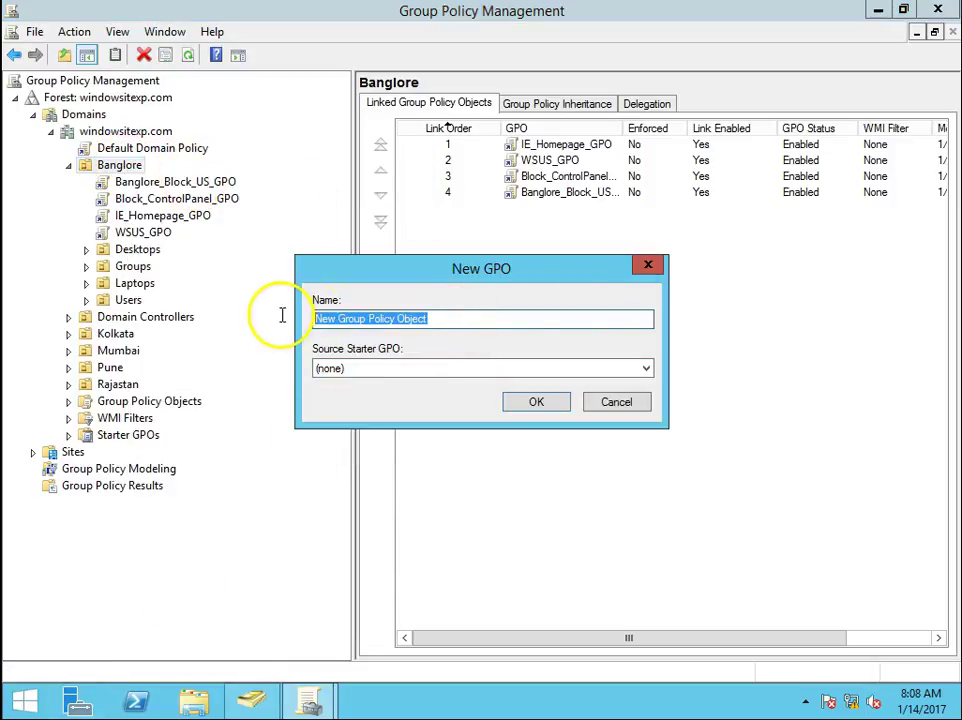
type("Ban")
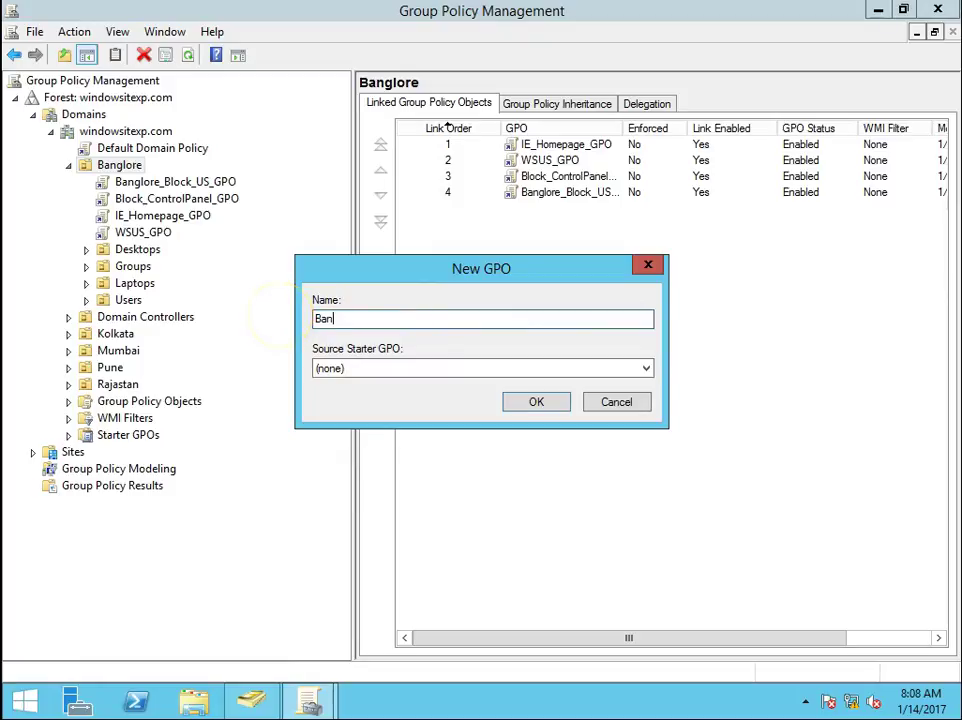
type("glore_Reename_Adm")
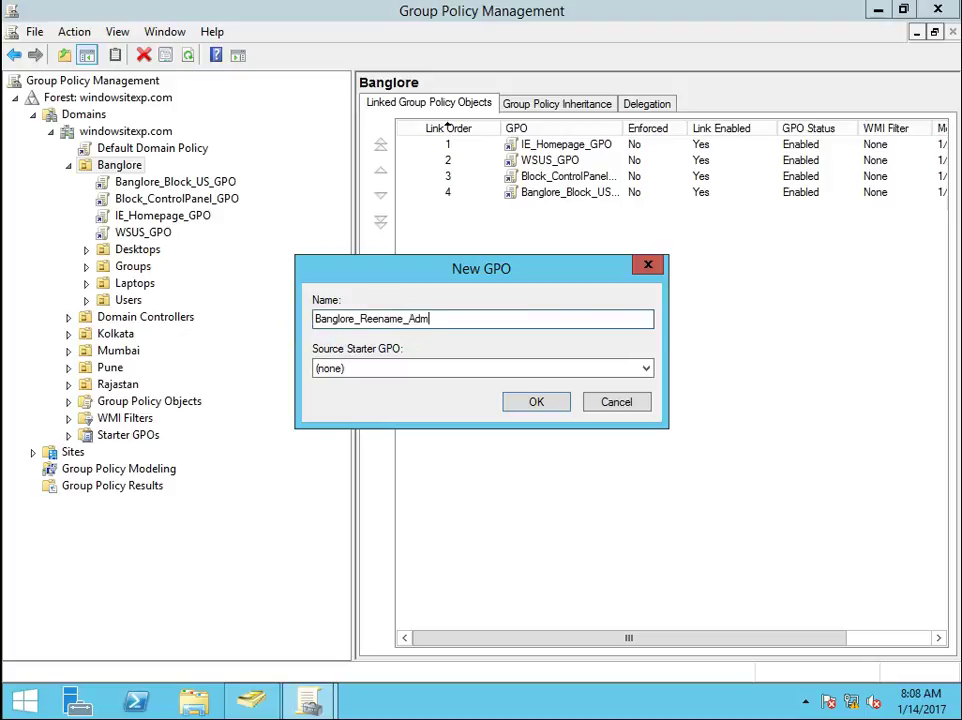
key("BackSpace")
key("BackSpace")
key("BackSpace")
key("BackSpace")
type("Localadmin_GPO")
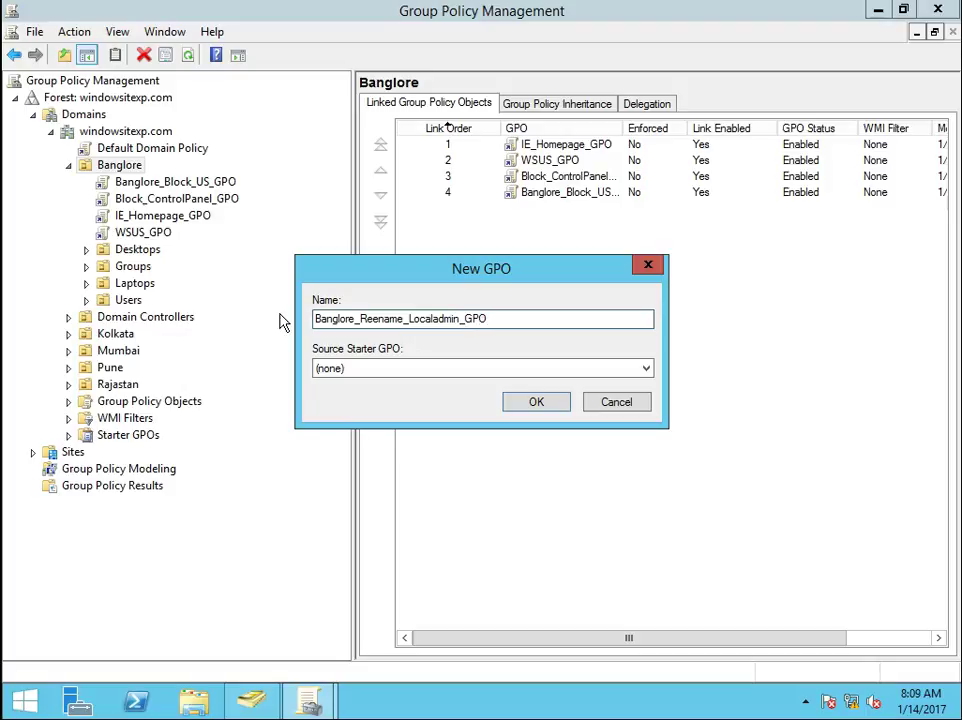
left_click(554, 405)
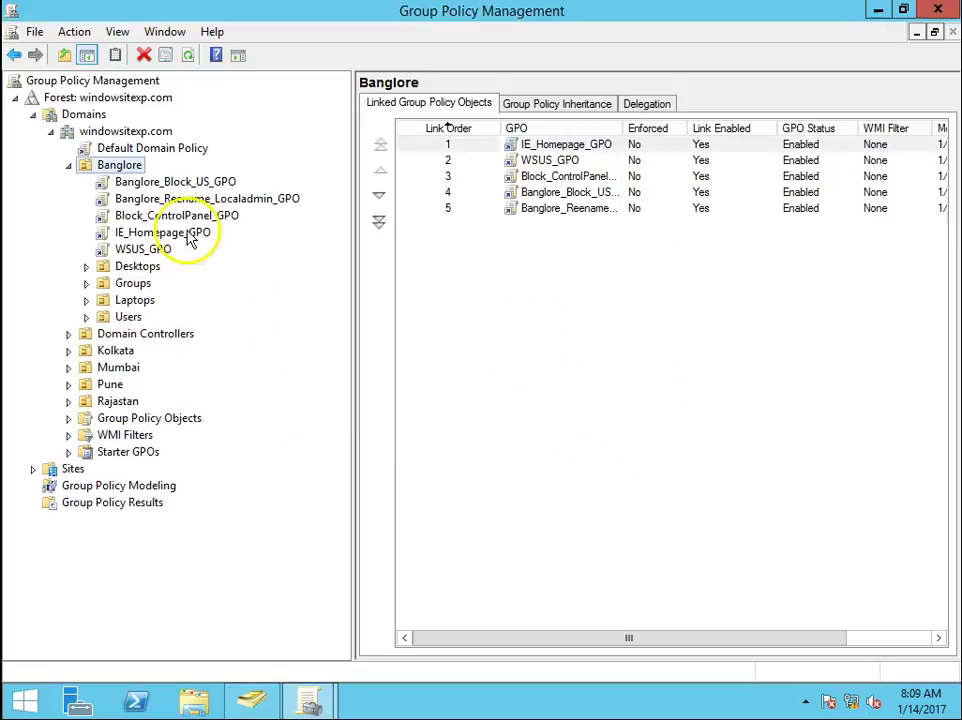
- Open the new Banglore_Reename_Localadmin_GPO for editing after dismissing the link warning
left_click(198, 198)
left_click(627, 394)
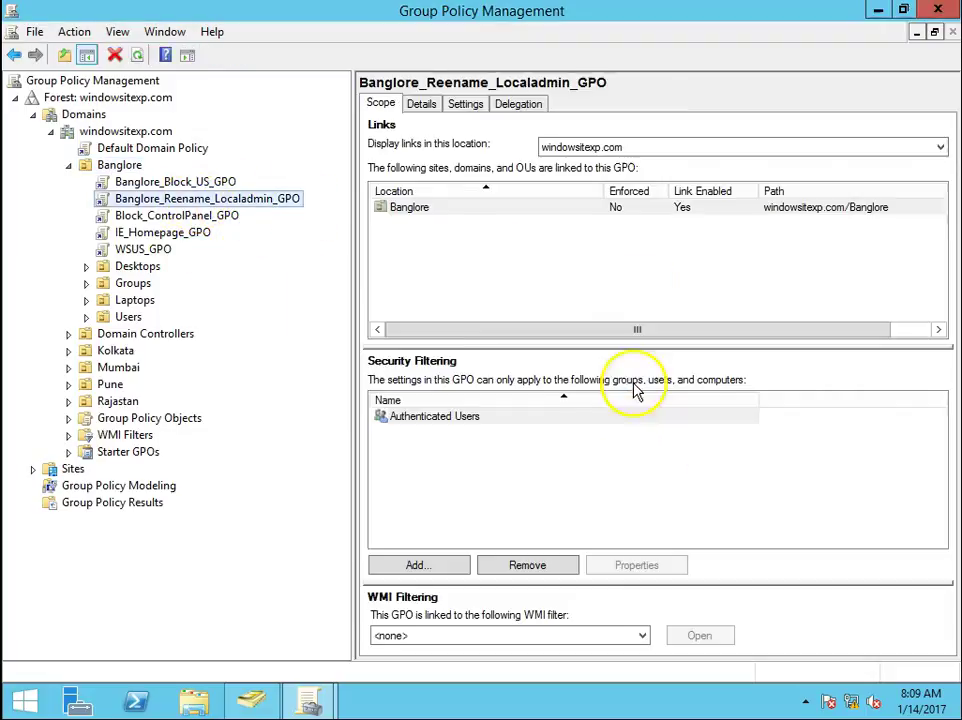
right_click(208, 204)
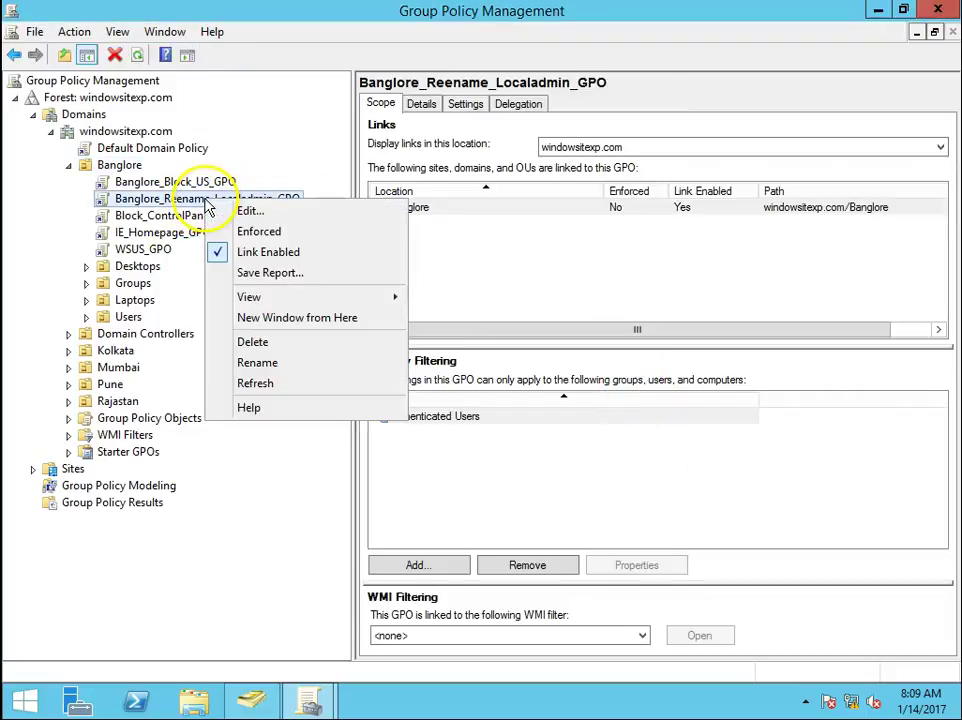
left_click(250, 208)
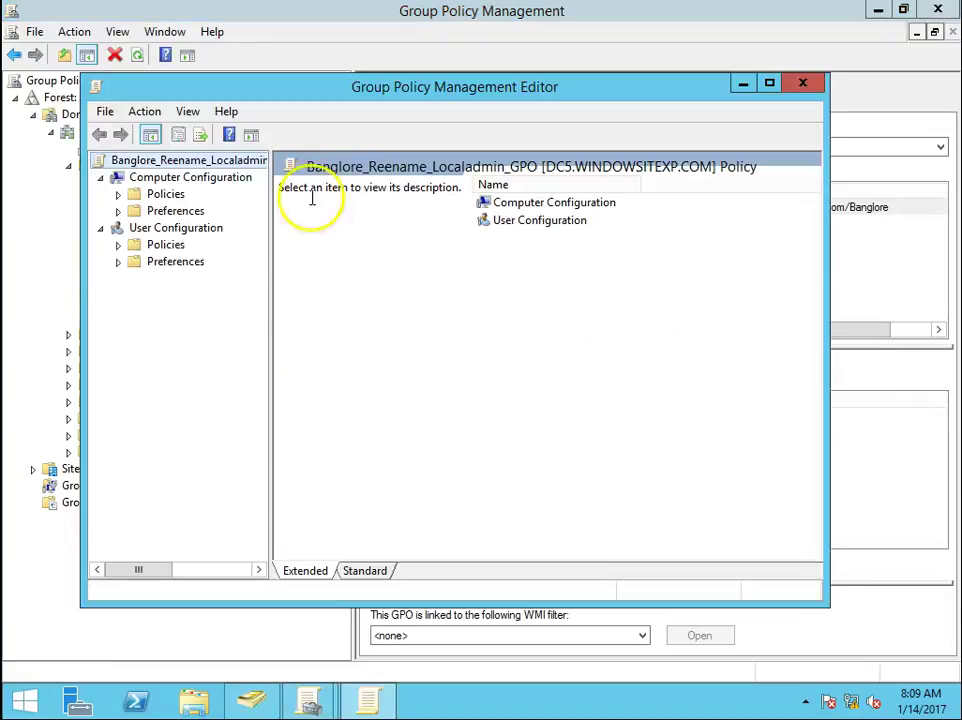
- Go to User Configuration > Preferences > Control Panel Settings > Local Users and Groups
left_click_drag(399, 90, 597, 152)
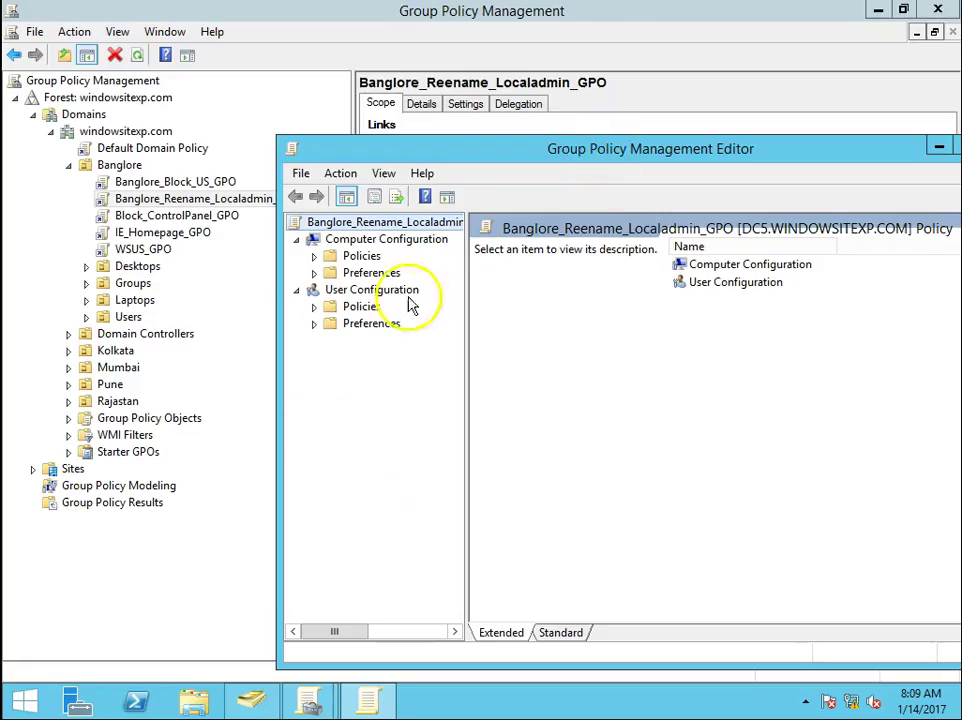
left_click(371, 325)
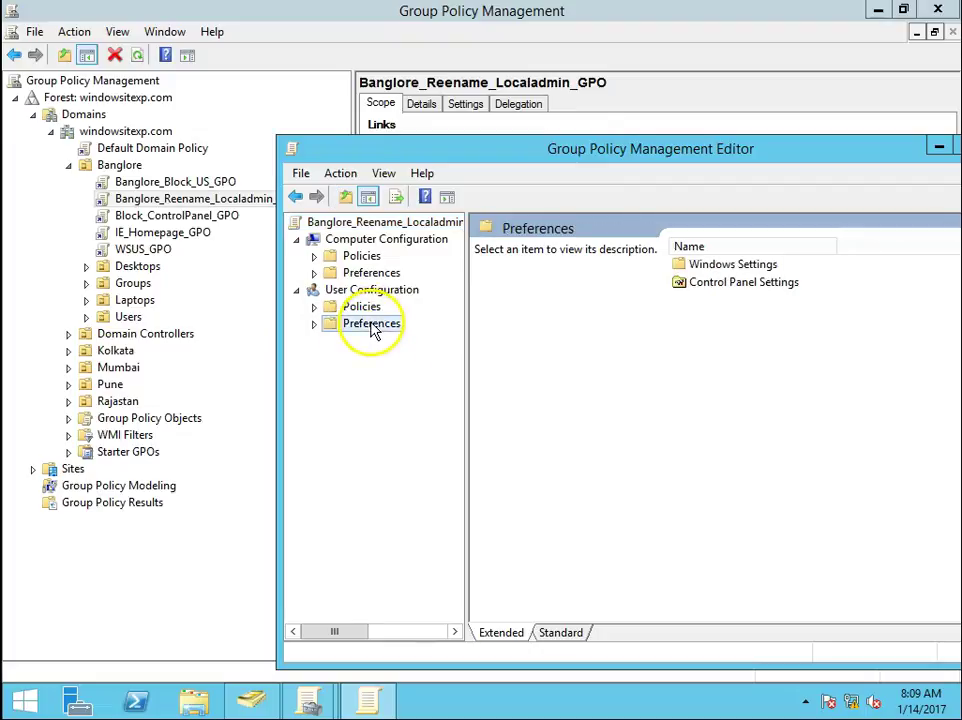
left_click(314, 324)
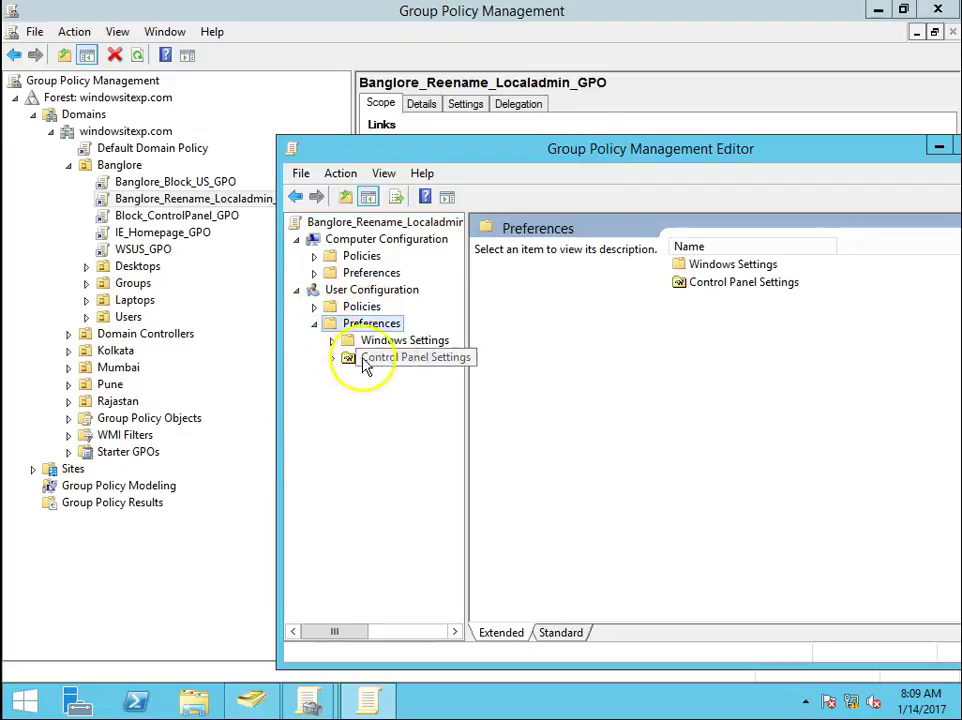
left_click(420, 360)
left_click(333, 357)
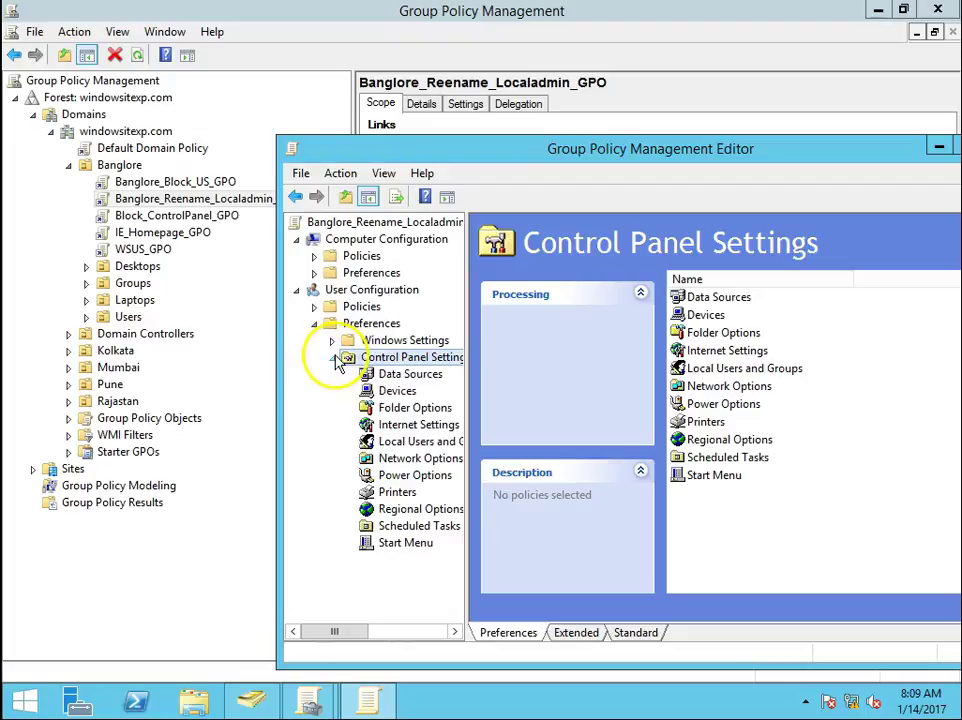
left_click(418, 441)
- Maximize the editor and start a new Local User item under Local Users and Groups
double_click(645, 159)
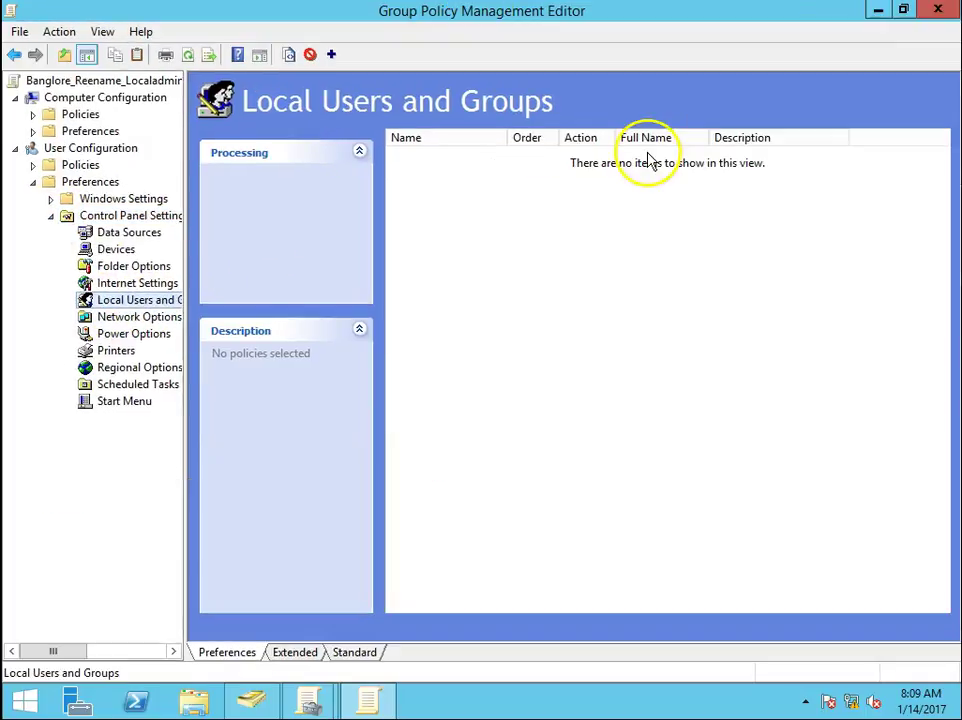
left_click_drag(184, 325, 236, 360)
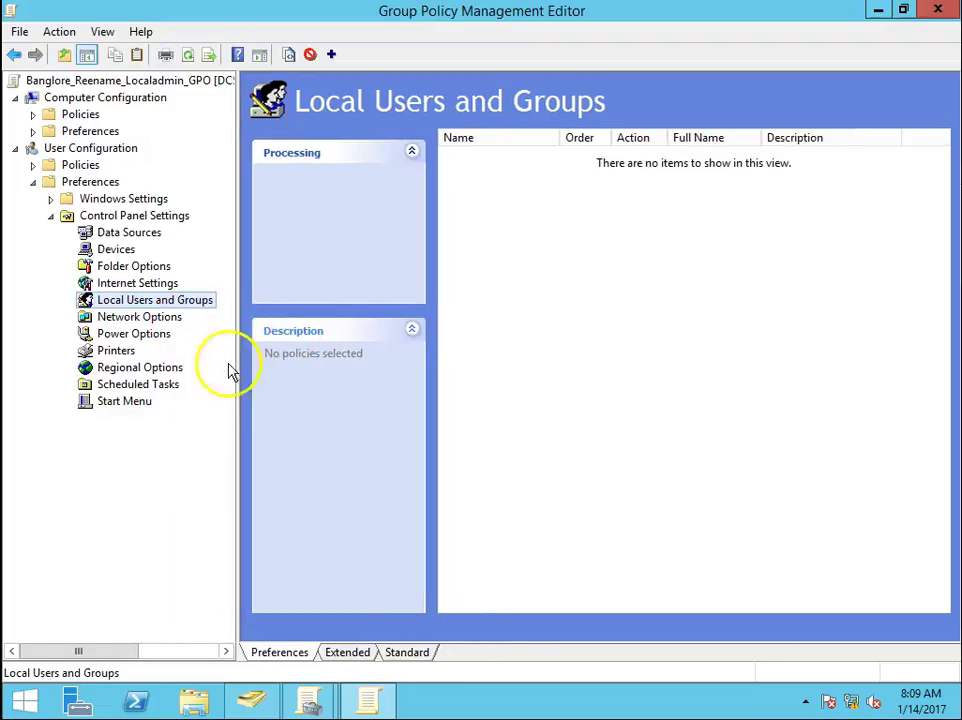
right_click(166, 300)
mouse_move(195, 316)
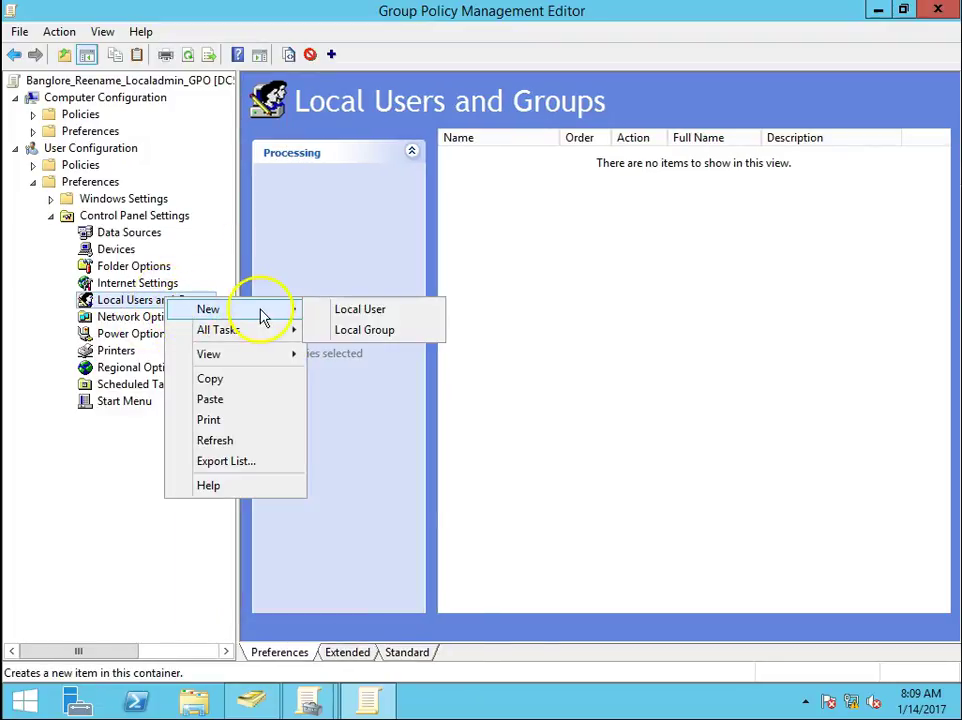
left_click(385, 310)
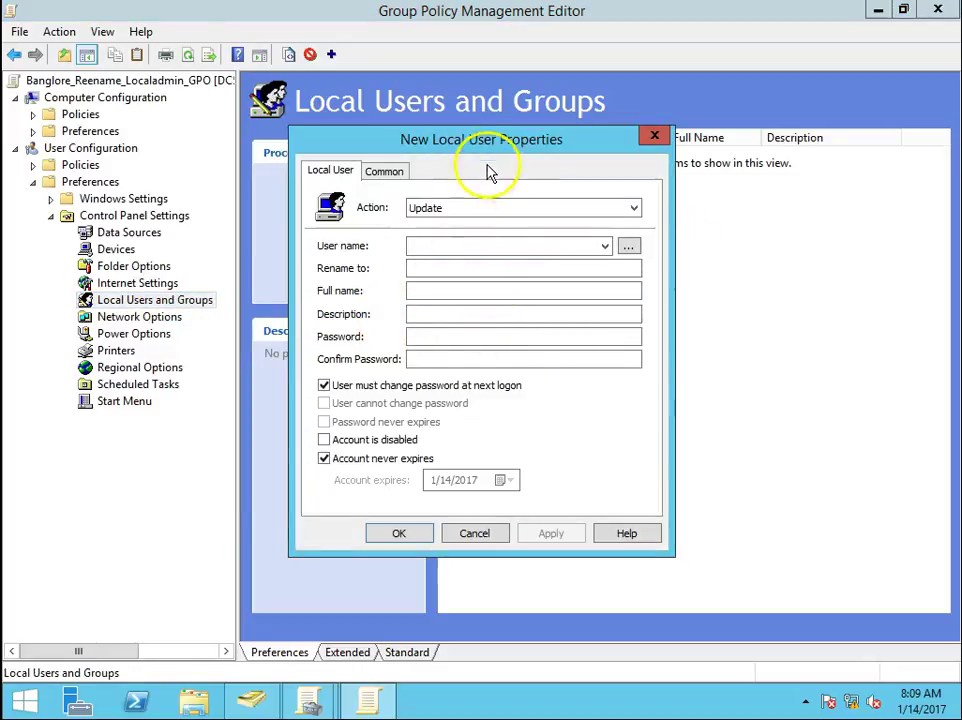
left_click_drag(497, 143, 452, 207)
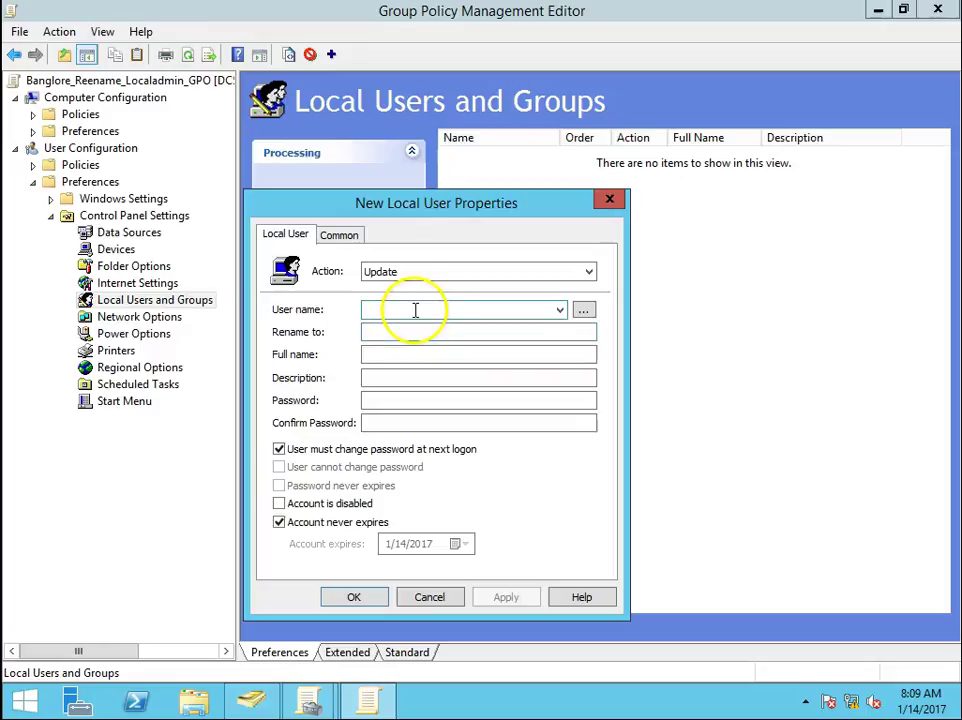
- Set the item's action to Update and its user name to Administrator (built-in)
left_click(588, 273)
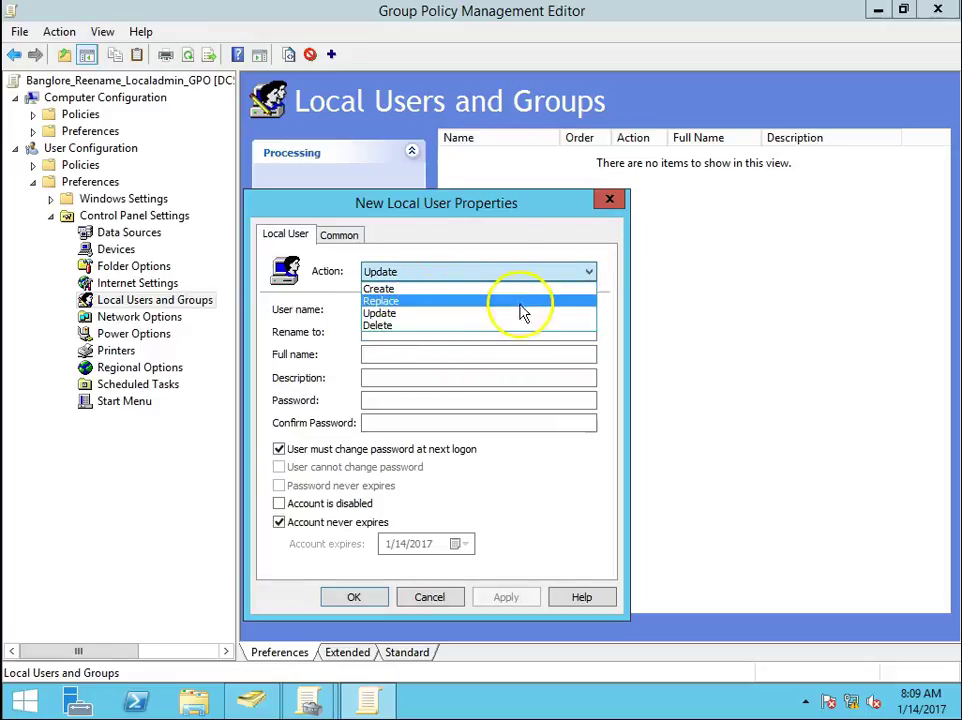
left_click(614, 288)
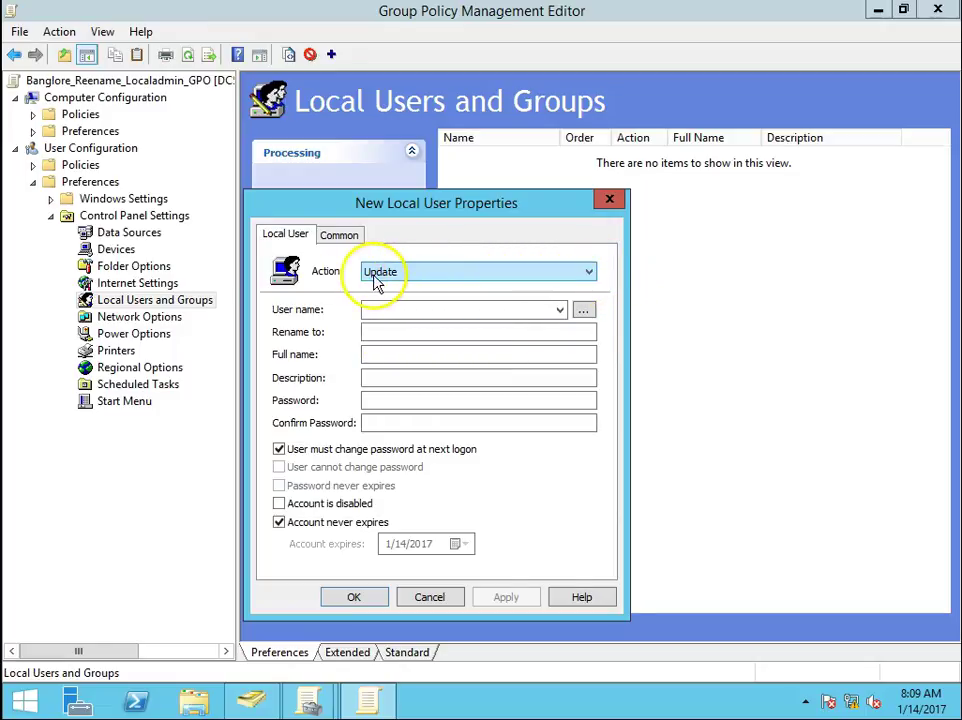
left_click(590, 275)
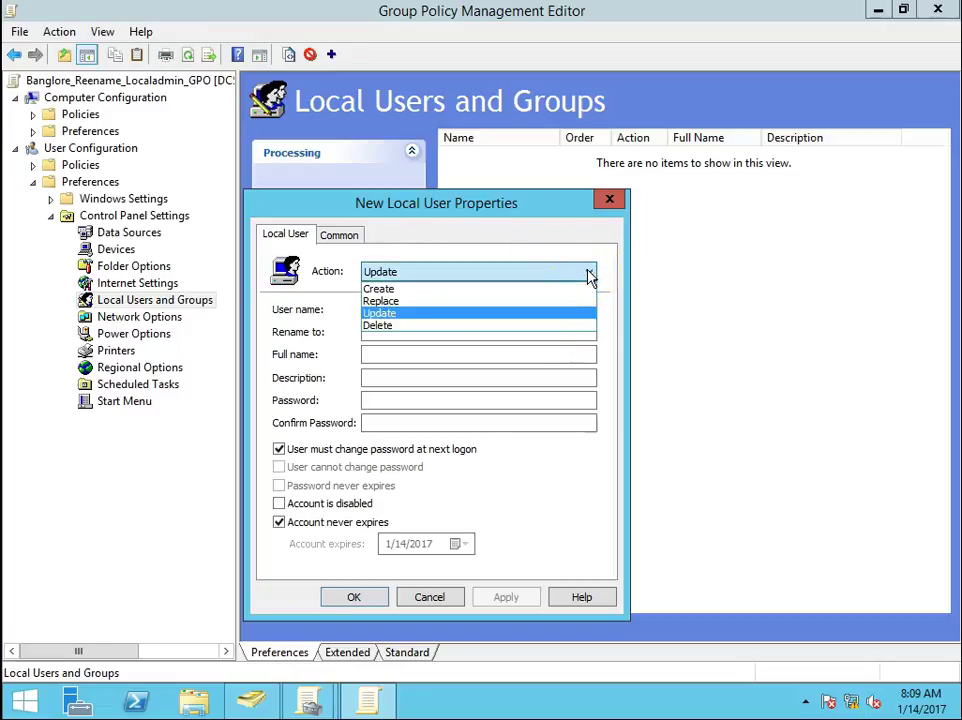
left_click(591, 274)
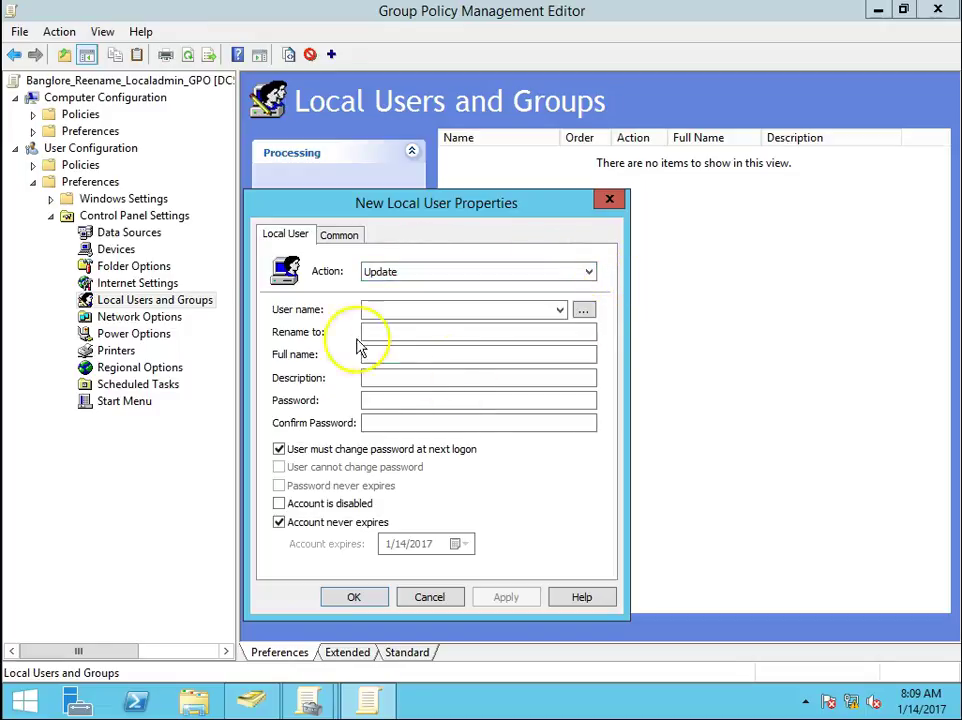
left_click(562, 311)
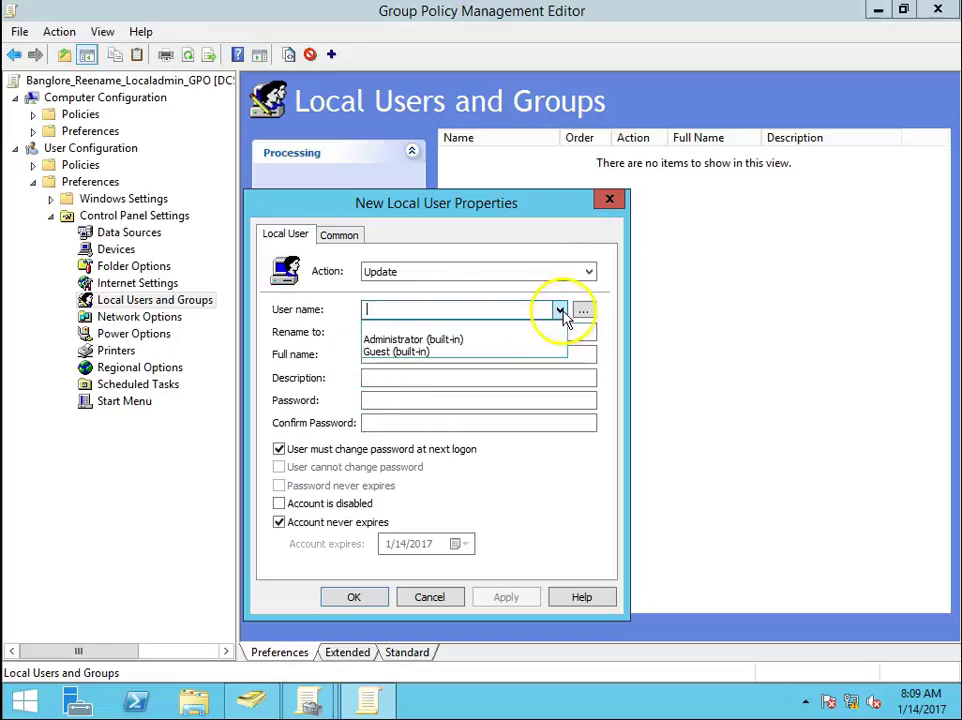
left_click(455, 338)
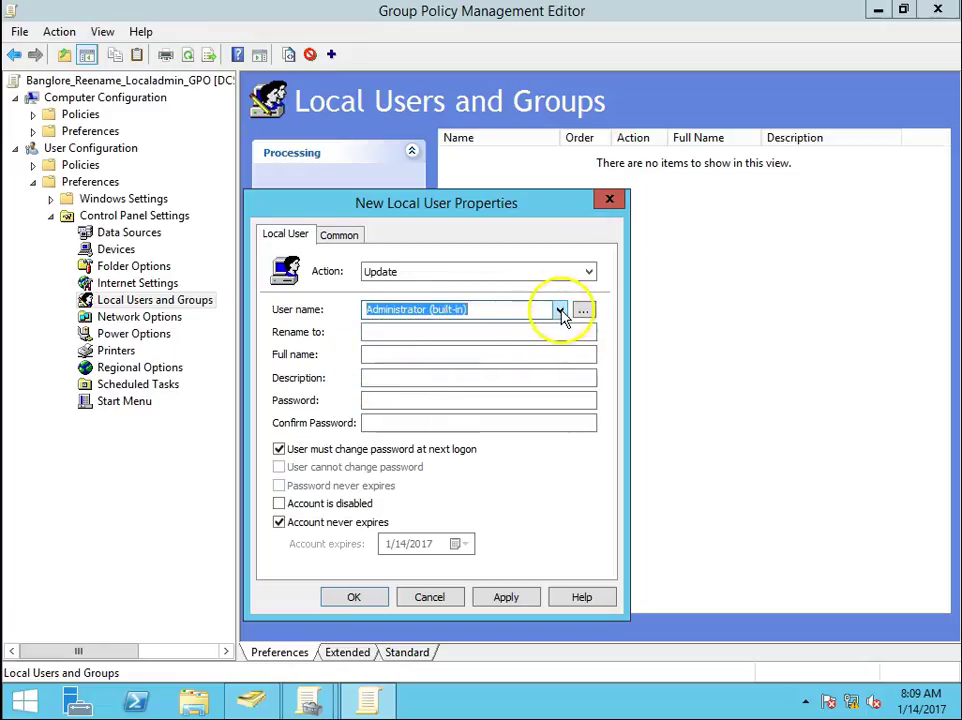
left_click(560, 311)
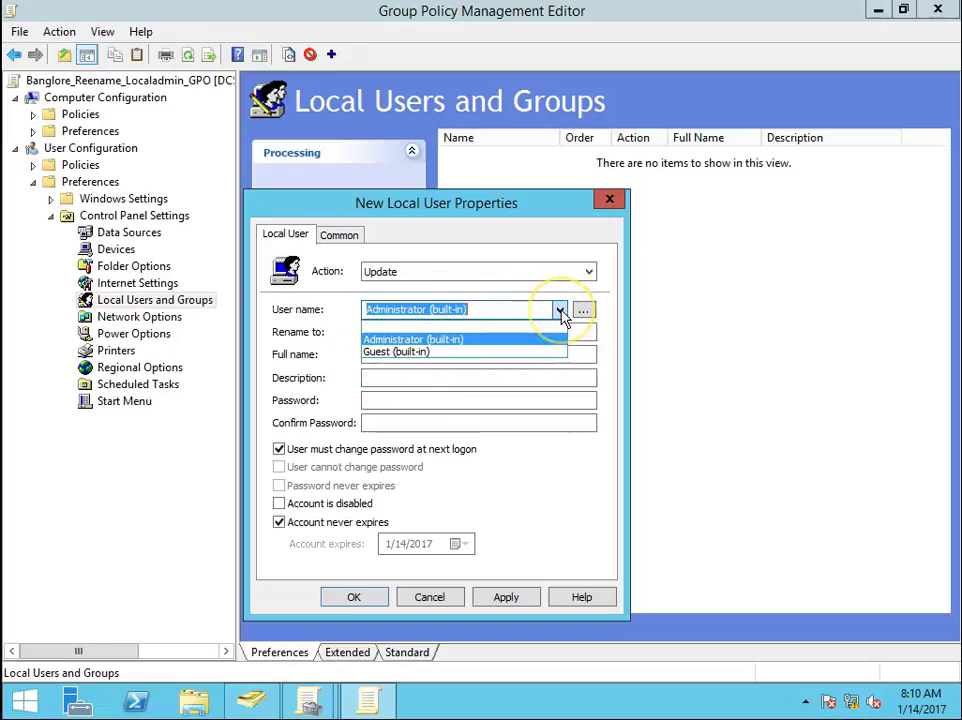
left_click(438, 340)
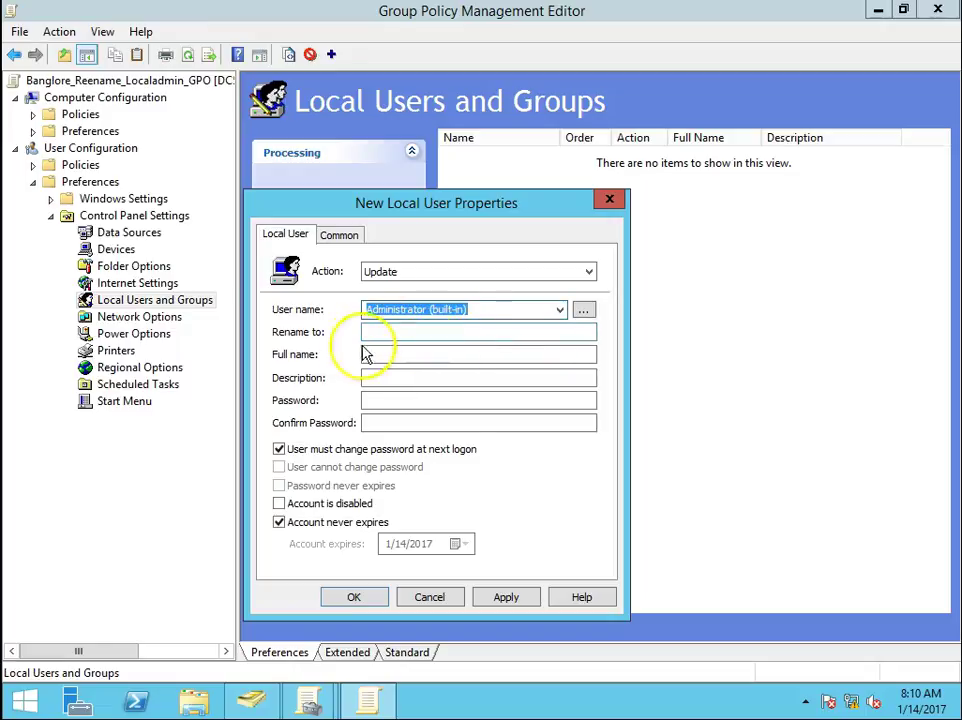
- Rename to wsitadm, add description and password, clear must-change, set Password never expires
left_click(414, 331)
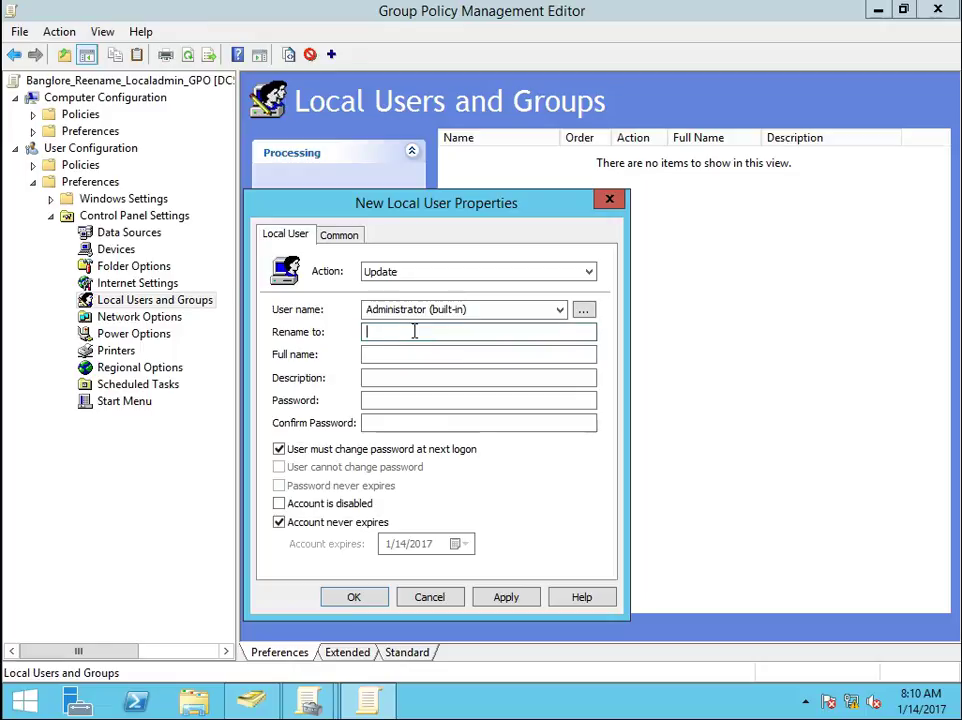
type("wsitadm")
left_click(367, 377)
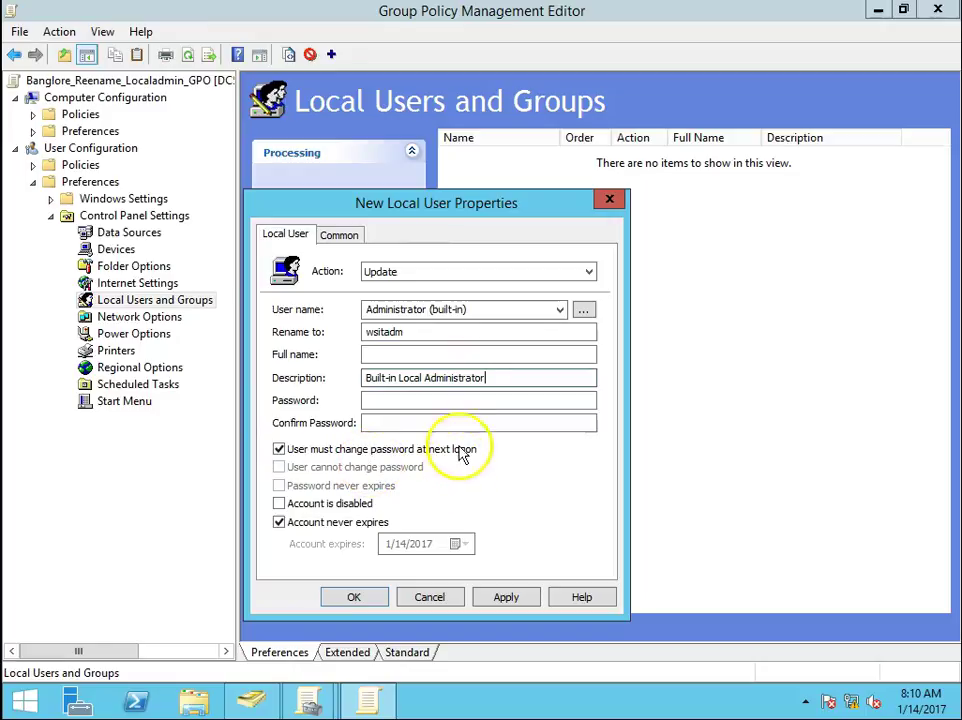
left_click(385, 399)
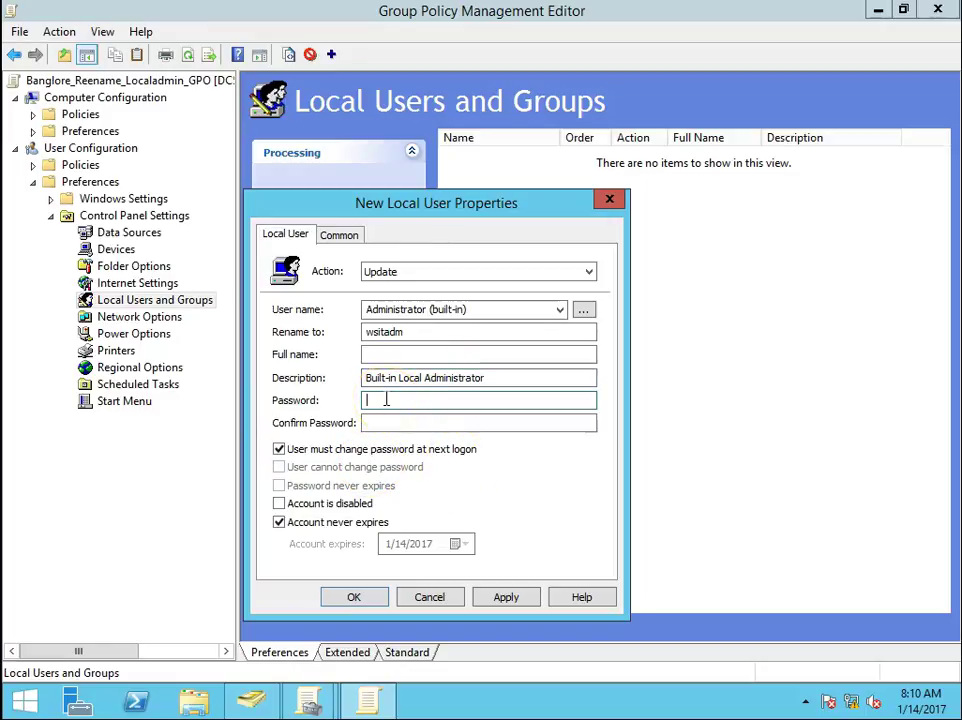
left_click(367, 422)
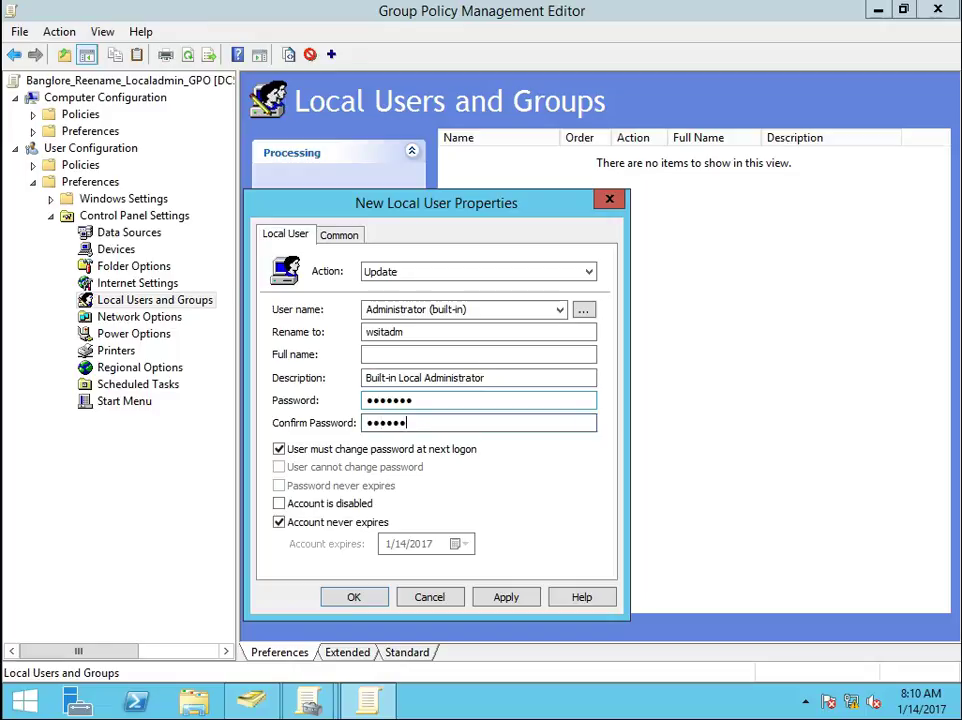
left_click(322, 449)
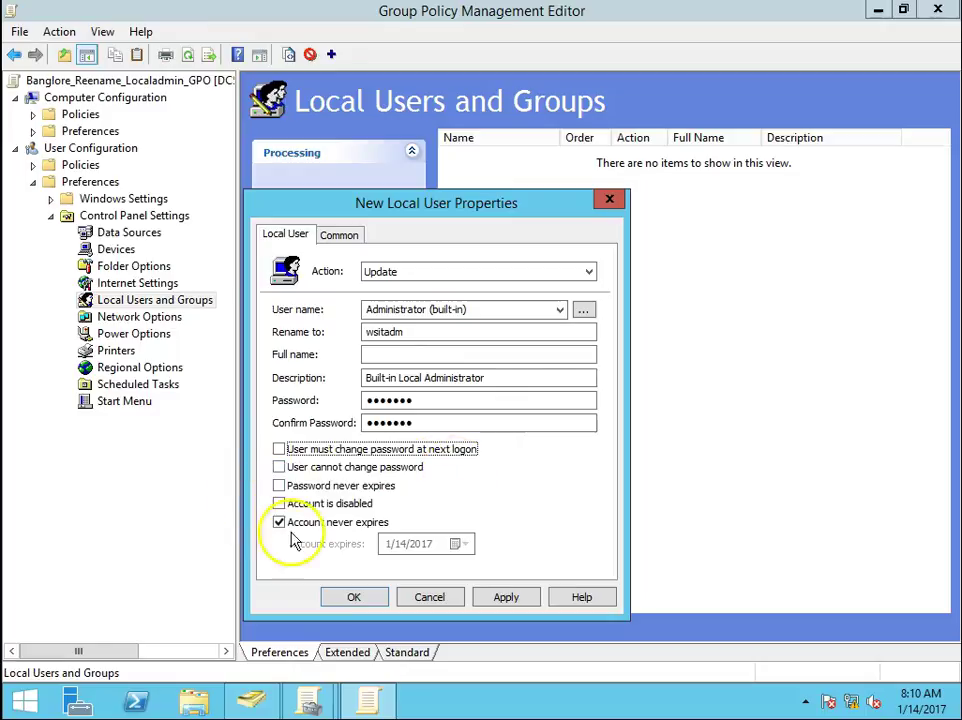
left_click(305, 489)
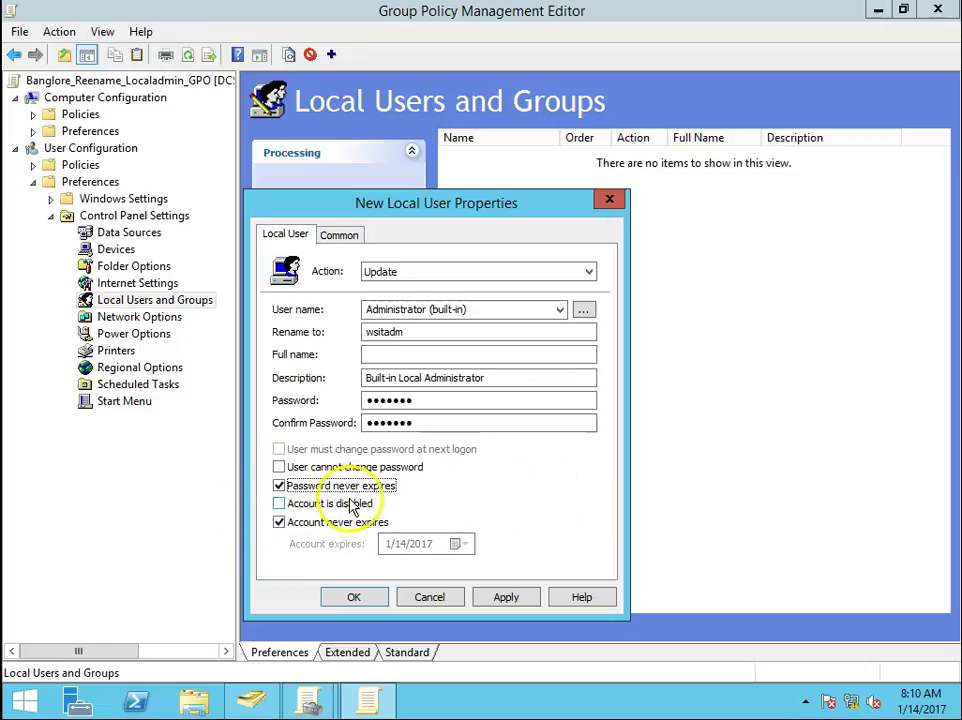
- Apply and save the item, acknowledge the password warnings, and close the editor
left_click(526, 599)
left_click(628, 424)
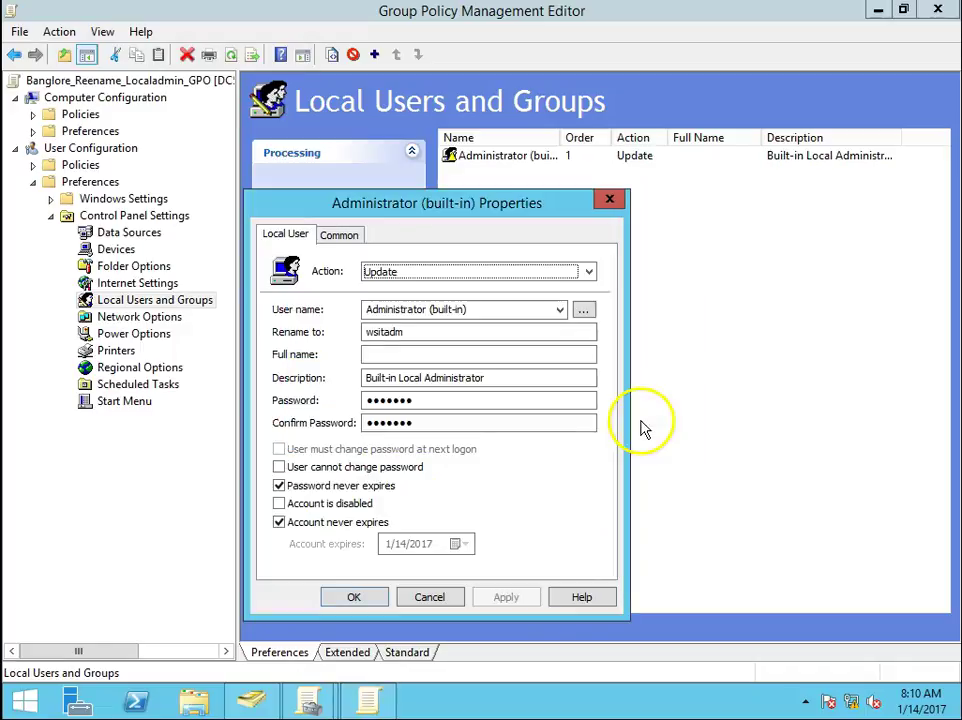
left_click(337, 603)
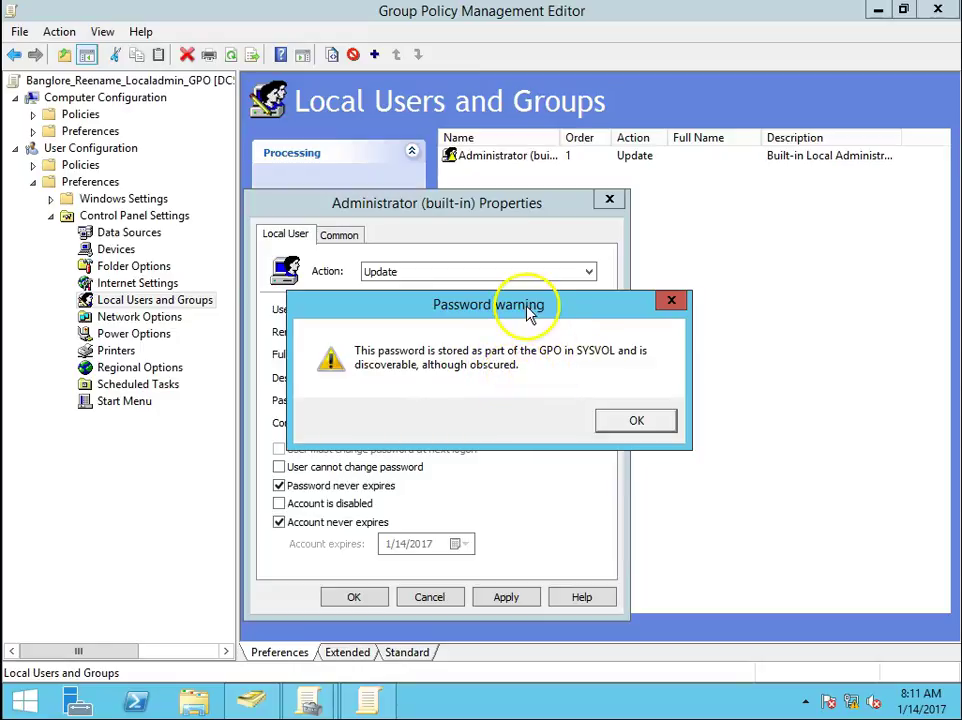
left_click_drag(560, 315, 602, 321)
left_click(692, 428)
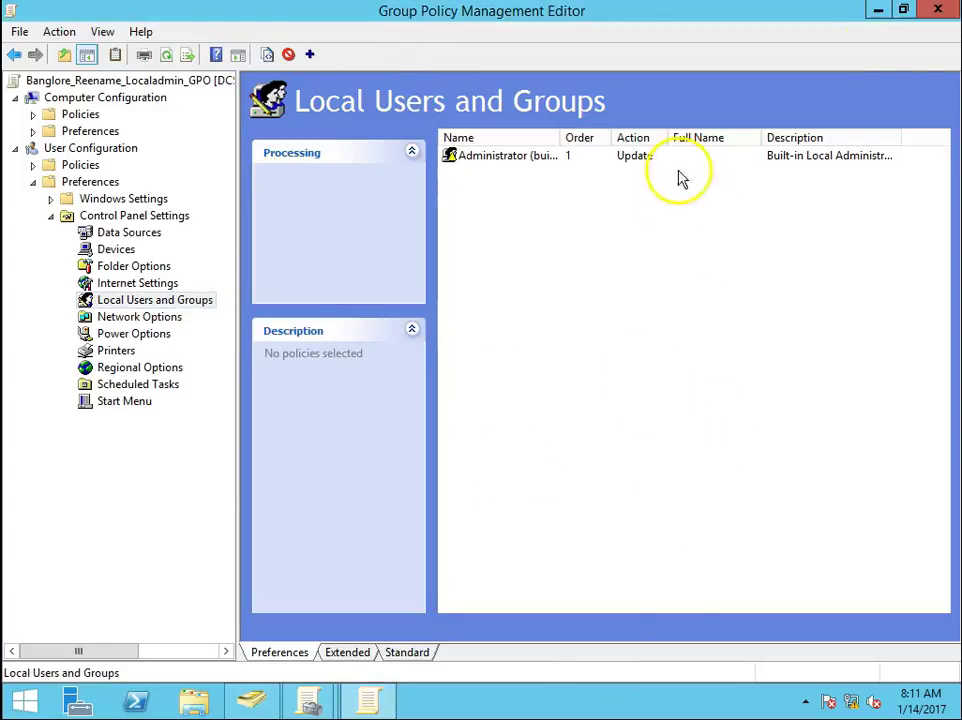
left_click(945, 18)
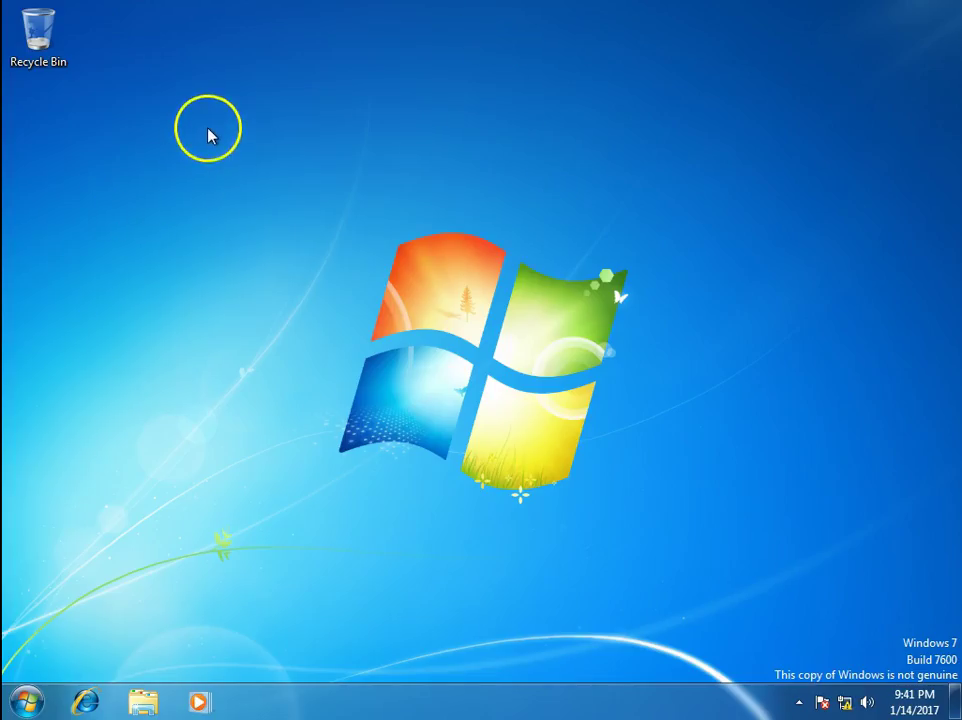
- Refresh the desktop, open a command prompt, and launch Computer Management with compmgmt.msc
right_click(209, 132)
left_click(245, 180)
key("super+r")
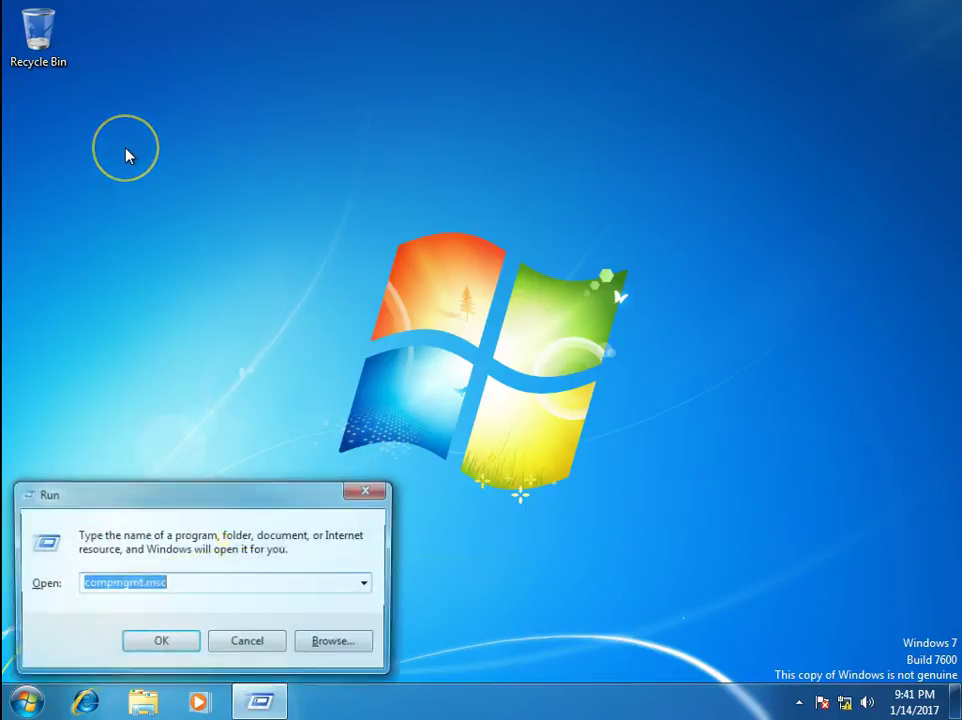
type("cmd")
key("Return")
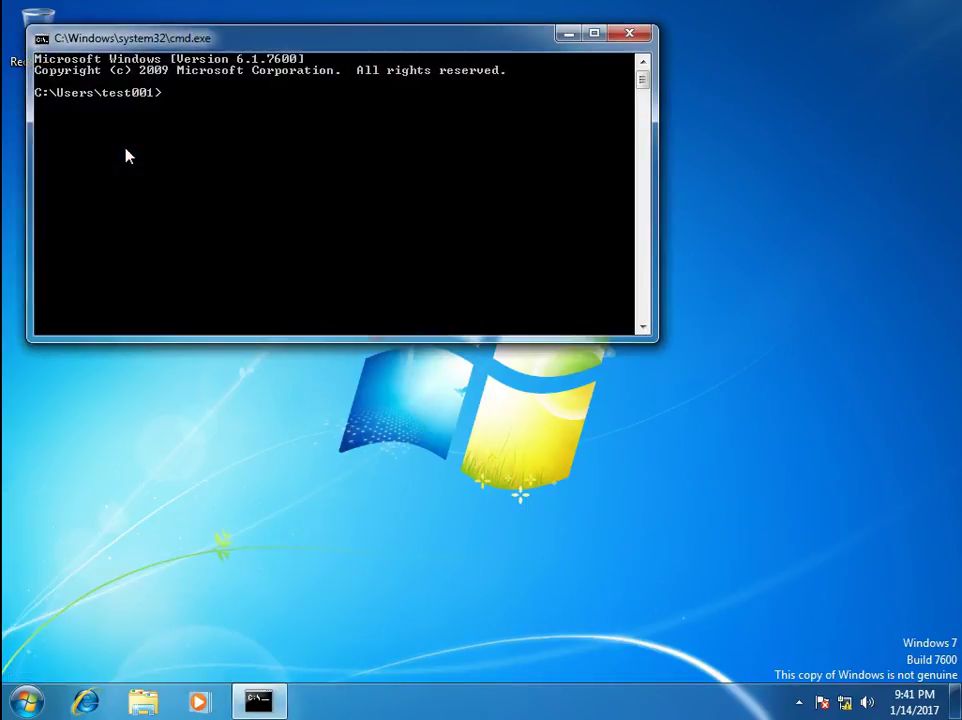
type("compmgmt.msc")
key("Return")
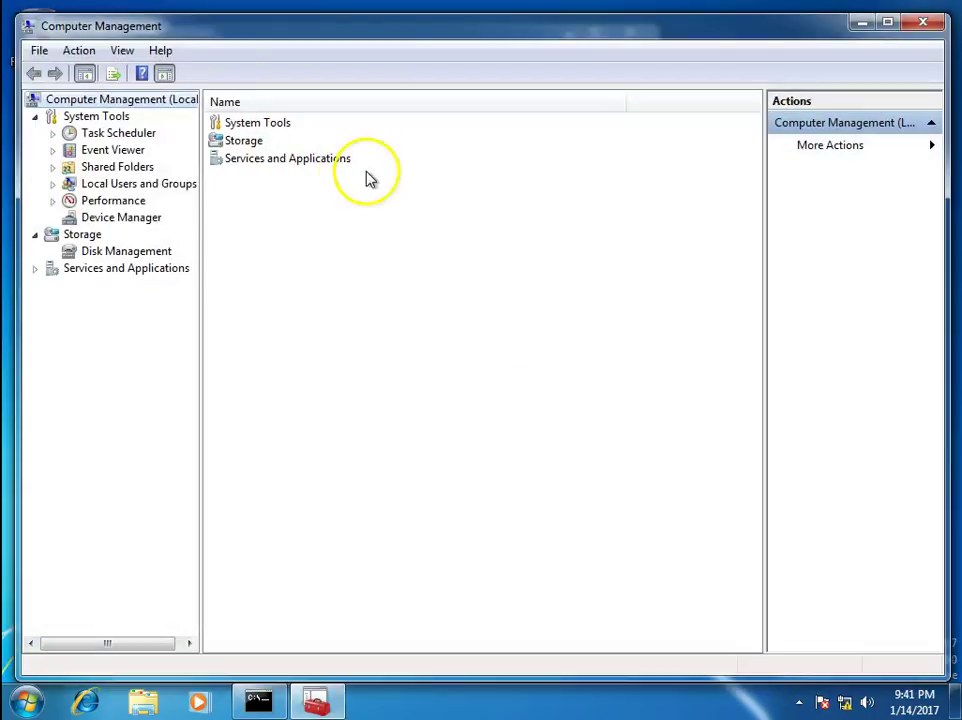
- Confirm the local Users list still shows Administrator, then return to the command prompt
left_click(125, 184)
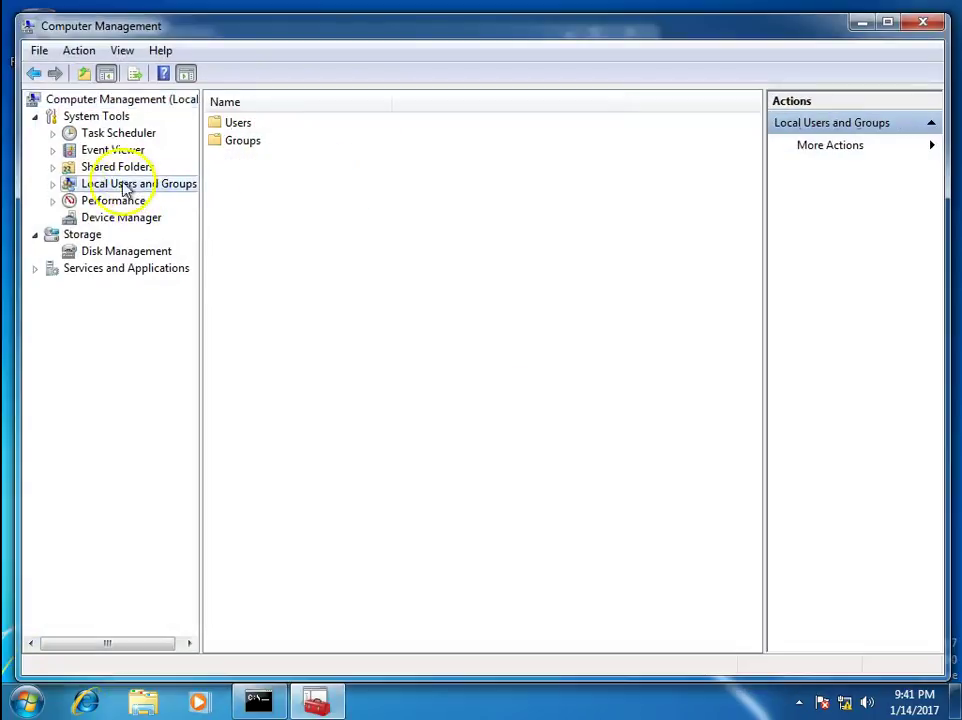
left_click(53, 185)
left_click(112, 201)
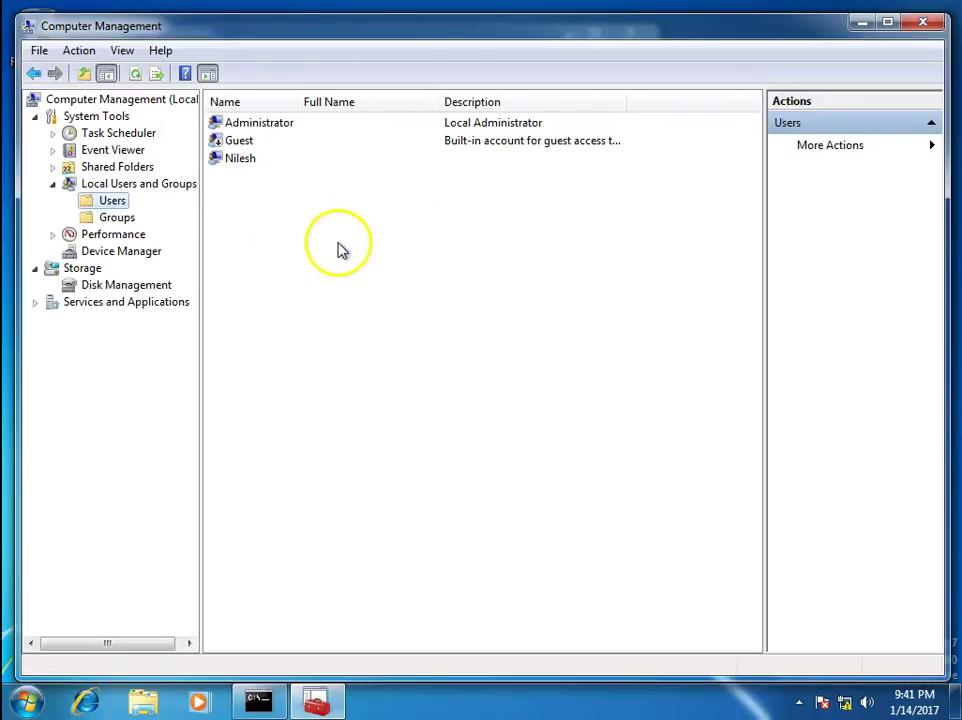
left_click(262, 122)
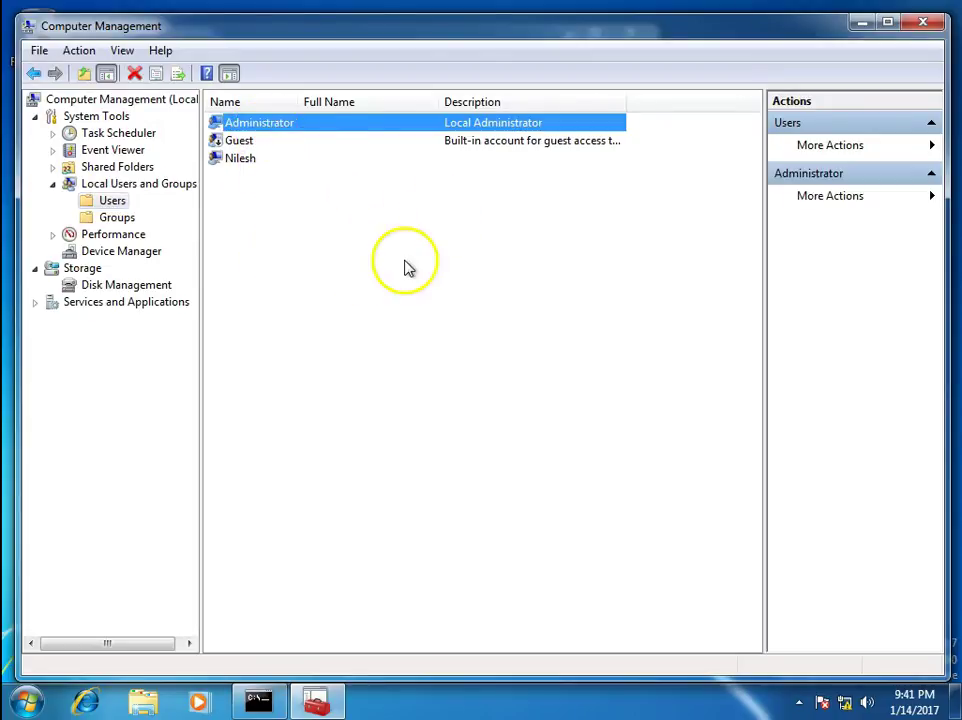
left_click(257, 700)
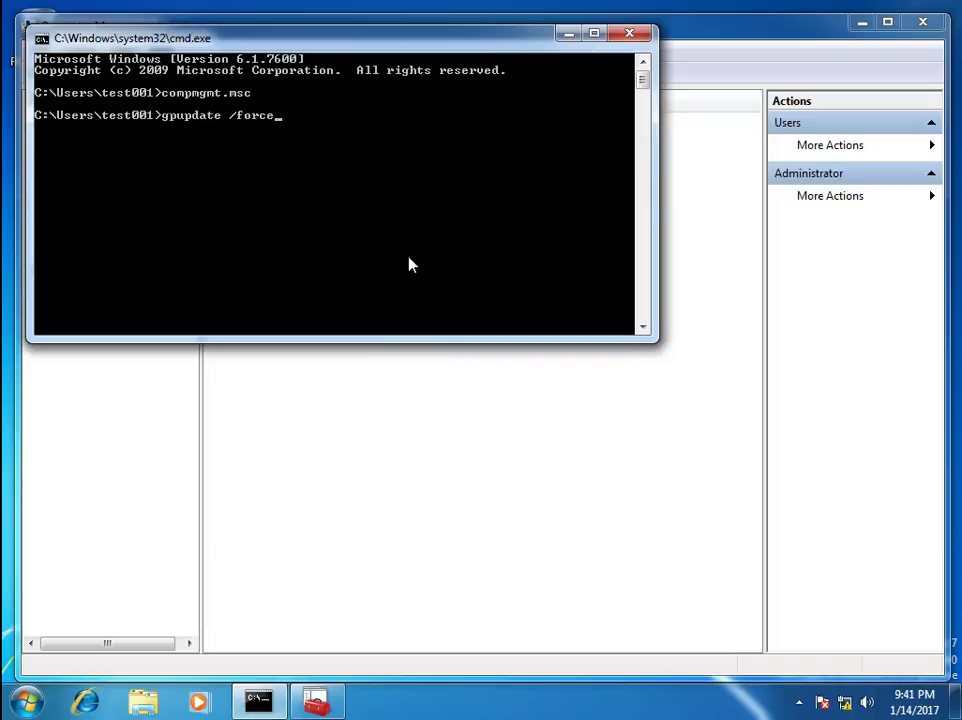
- Run gpupdate /force until both policy updates succeed, then close Computer Management
key("Return")
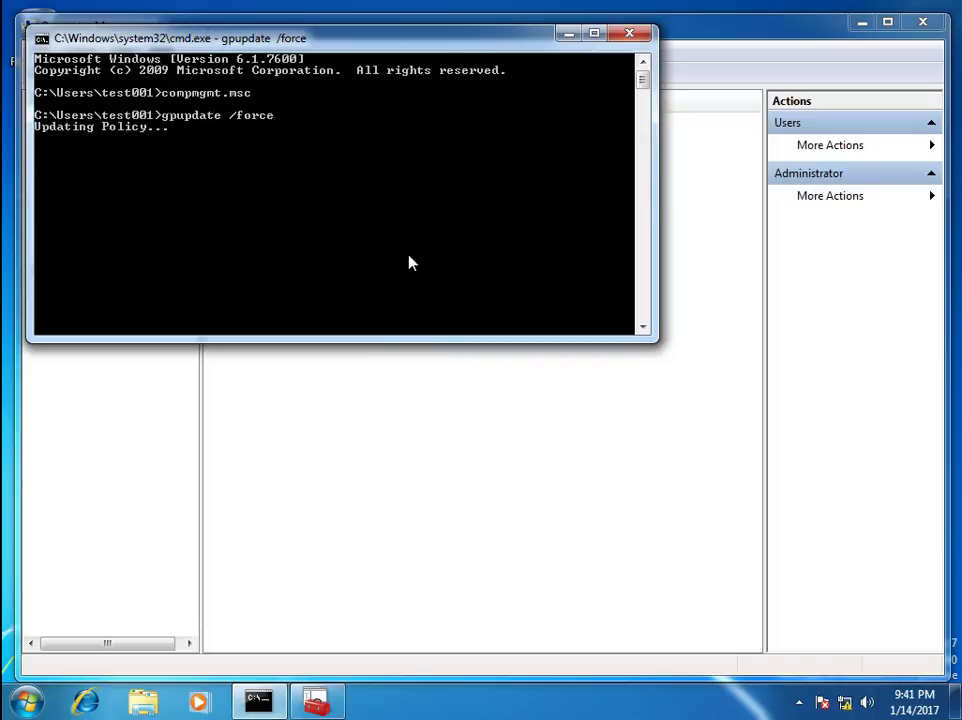
left_click_drag(359, 40, 422, 158)
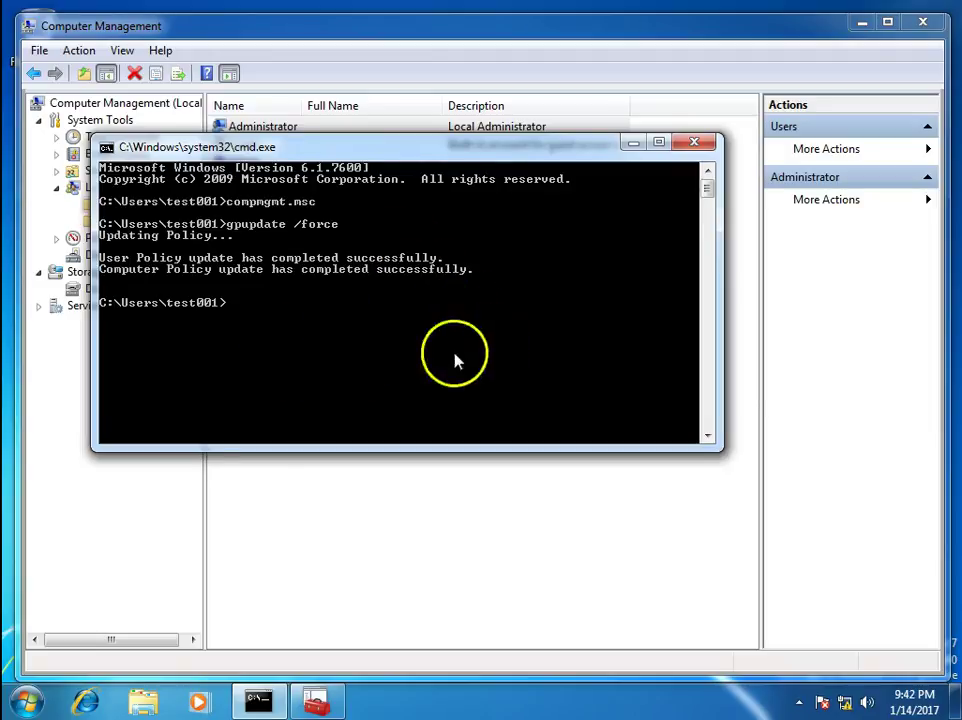
left_click(845, 45)
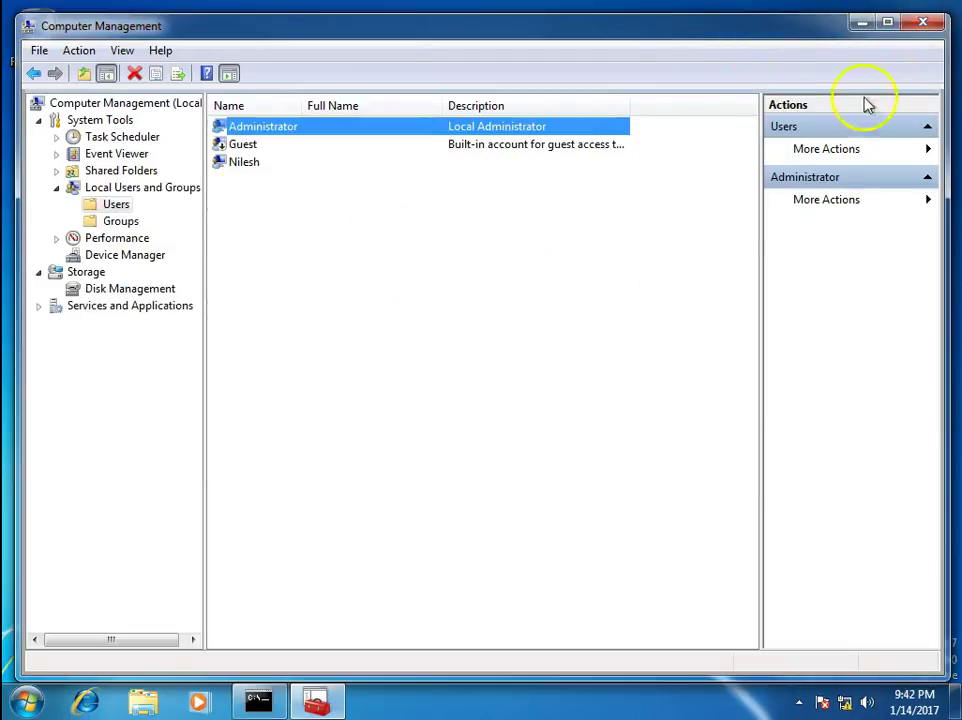
left_click(919, 23)
- Reopen Computer Management from the command prompt and list the local user accounts
left_click(369, 268)
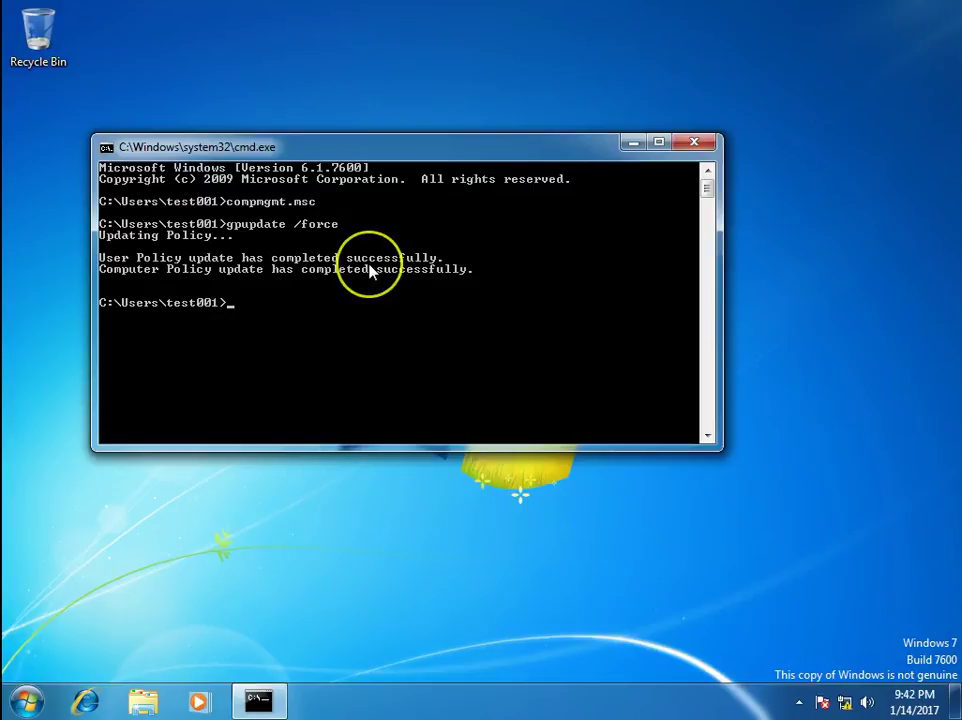
type("compmg")
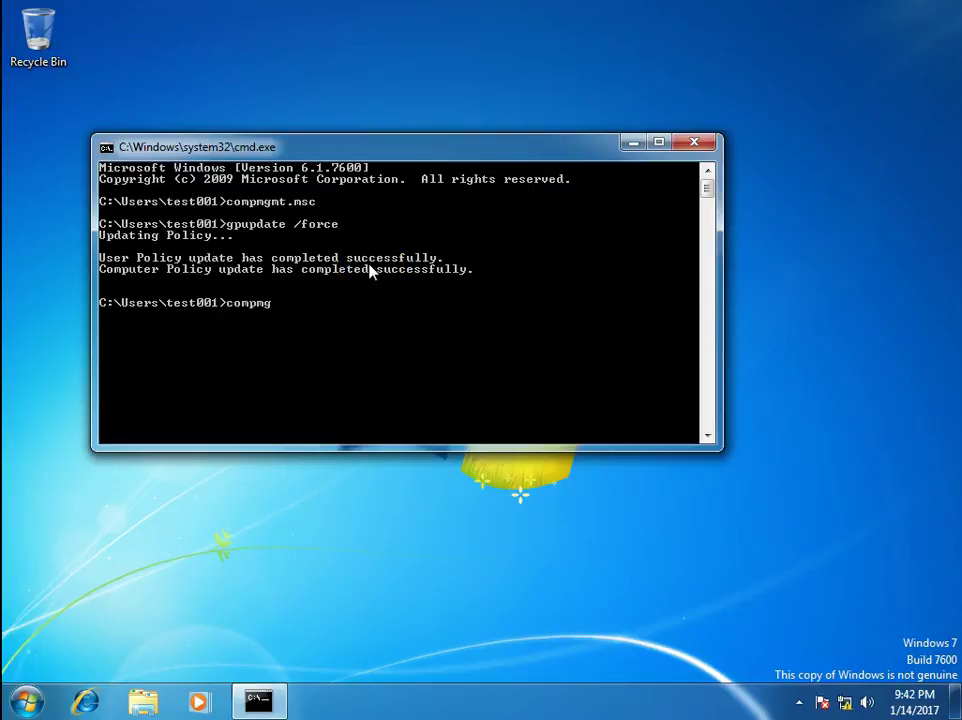
key("Return")
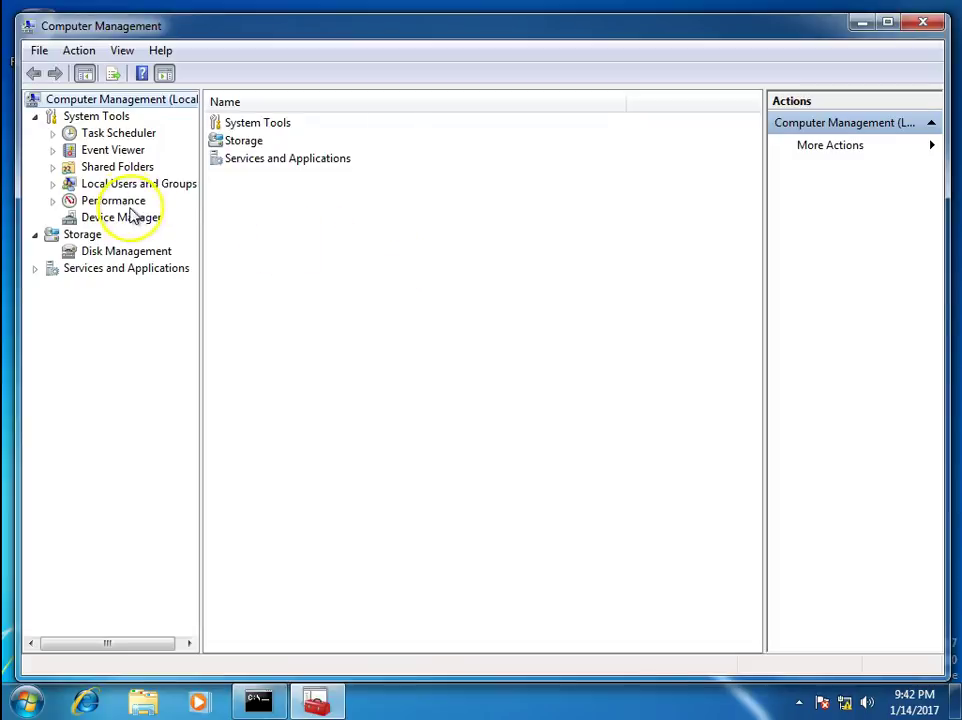
left_click(107, 186)
left_click(54, 185)
left_click(113, 204)
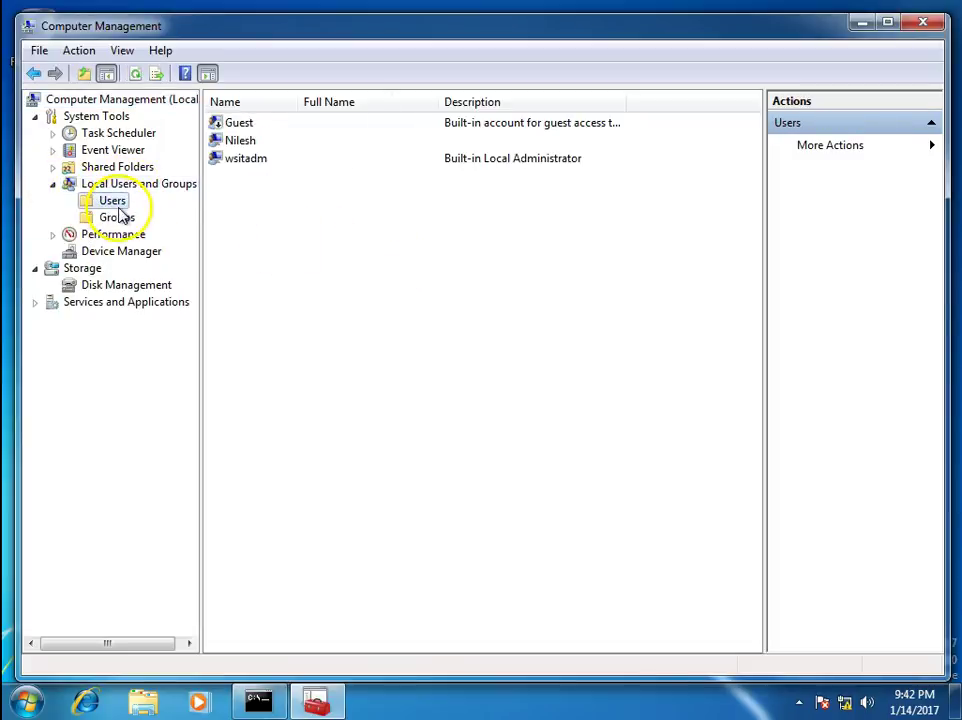
- Point out the administrator account now named wsitadm, then close Computer Management and the console
left_click(248, 160)
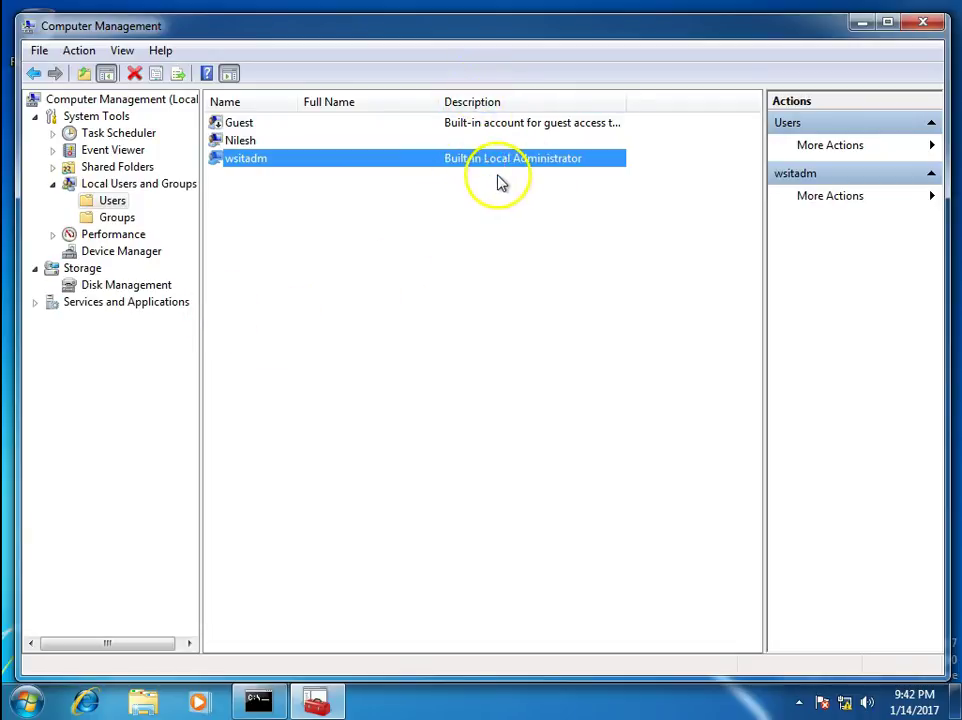
left_click(412, 228)
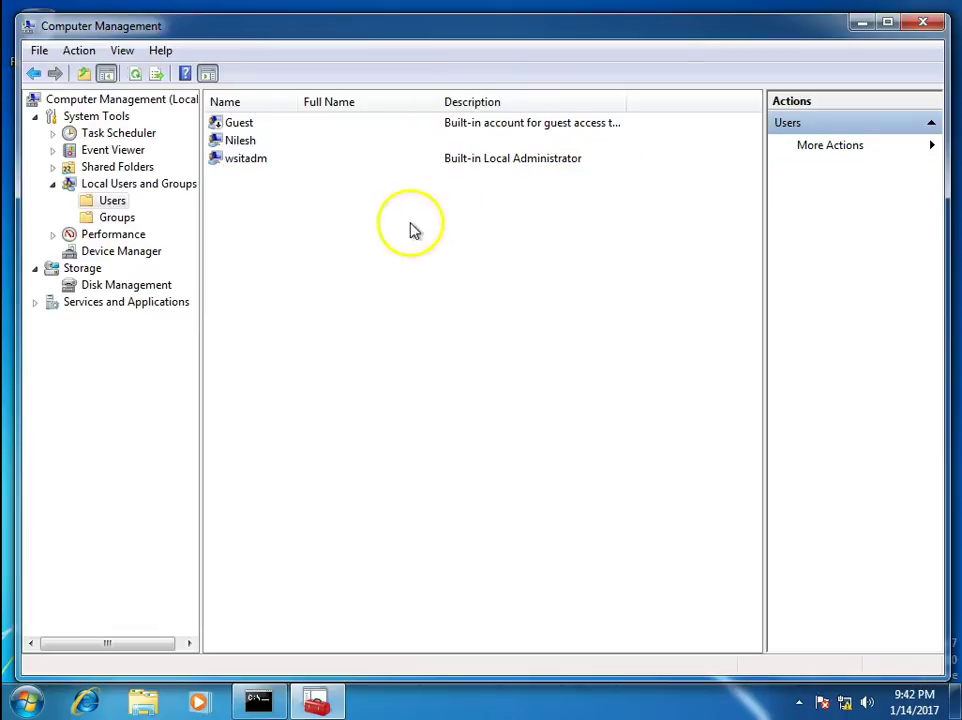
left_click(247, 160)
left_click(408, 275)
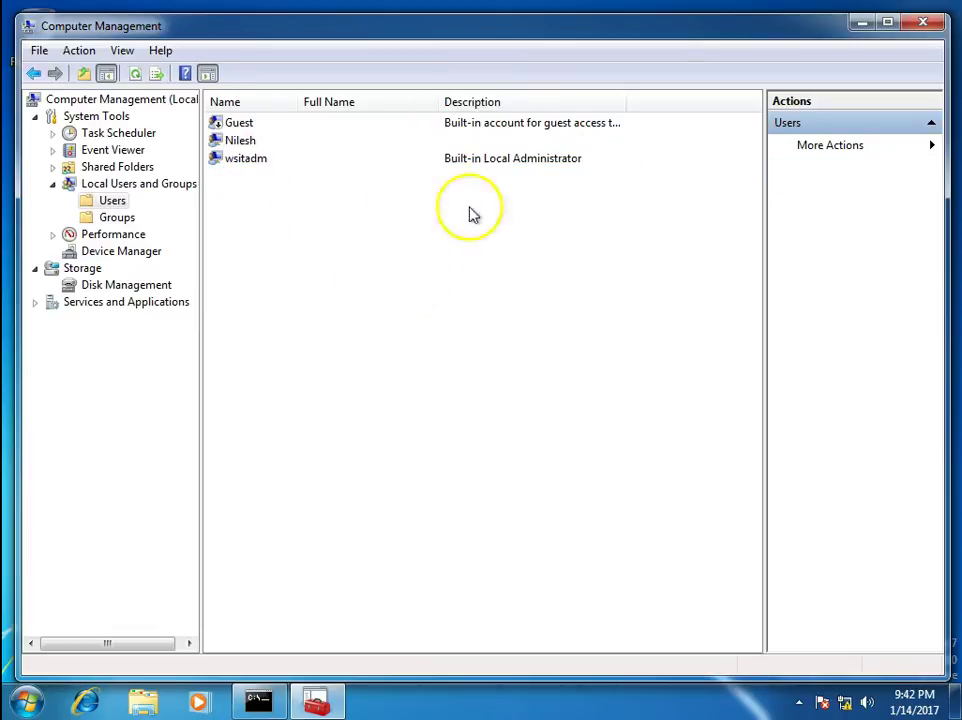
left_click(922, 21)
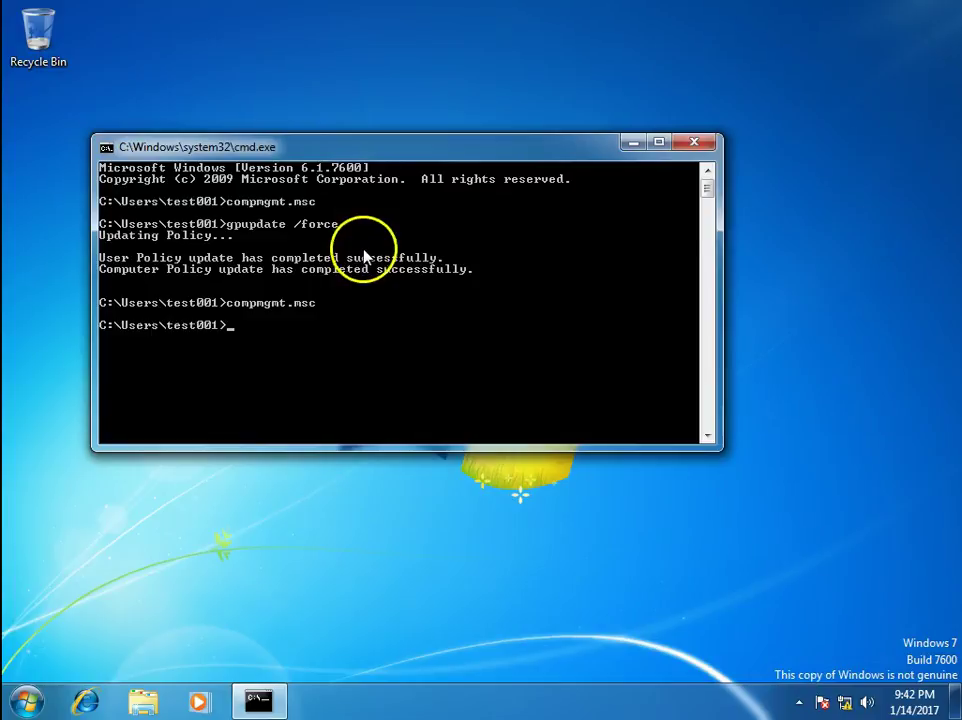
left_click(694, 143)
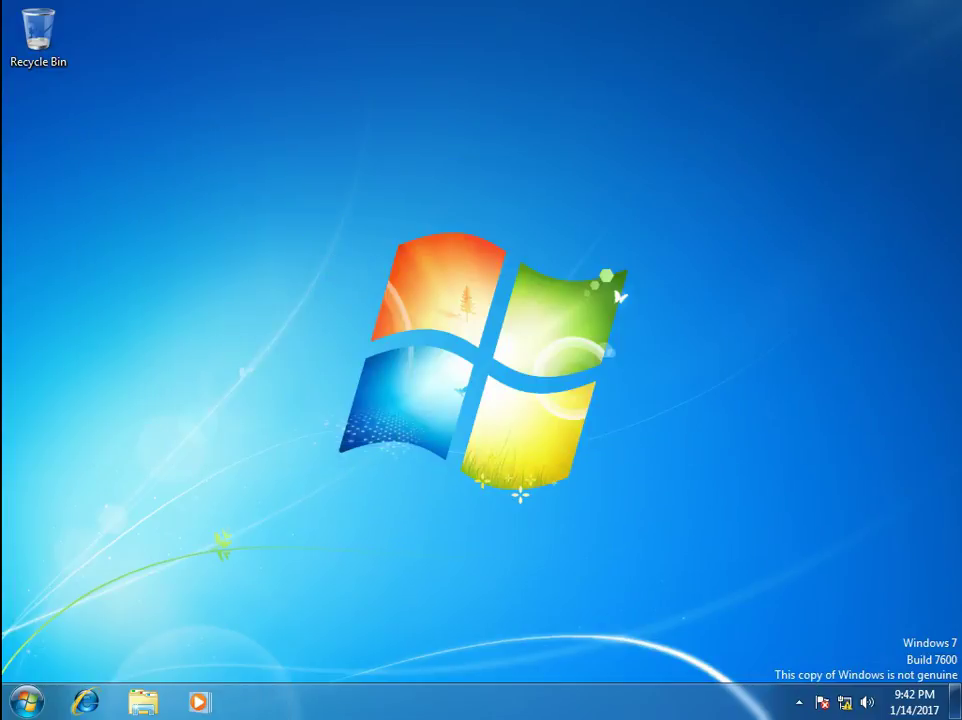
- Log off the current user via the Start menu's Shut down options
left_click(29, 697)
left_click(328, 653)
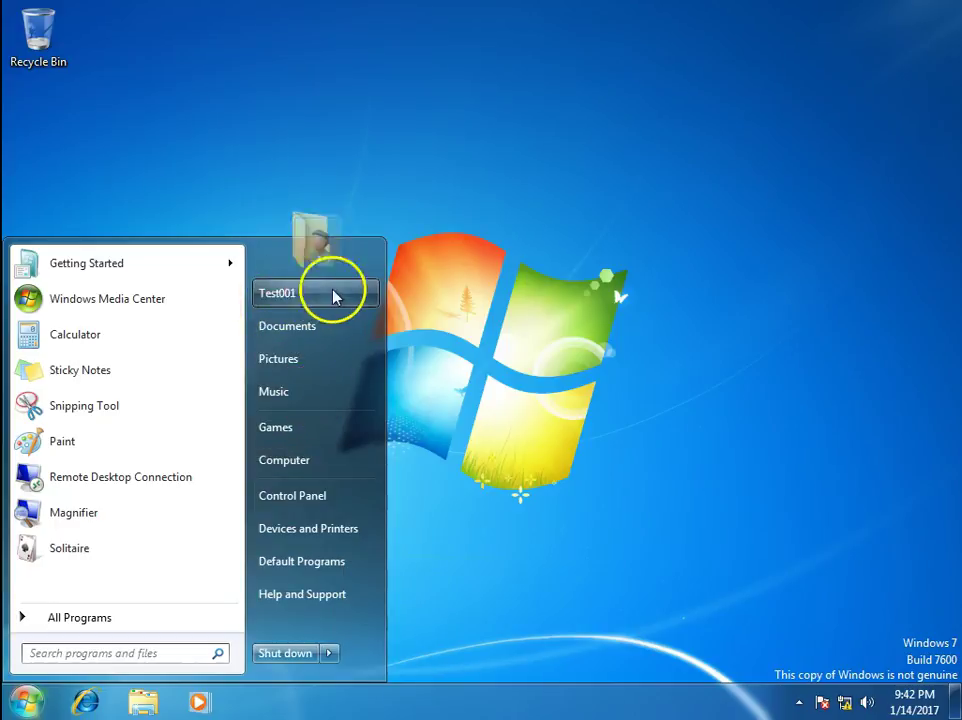
left_click(330, 652)
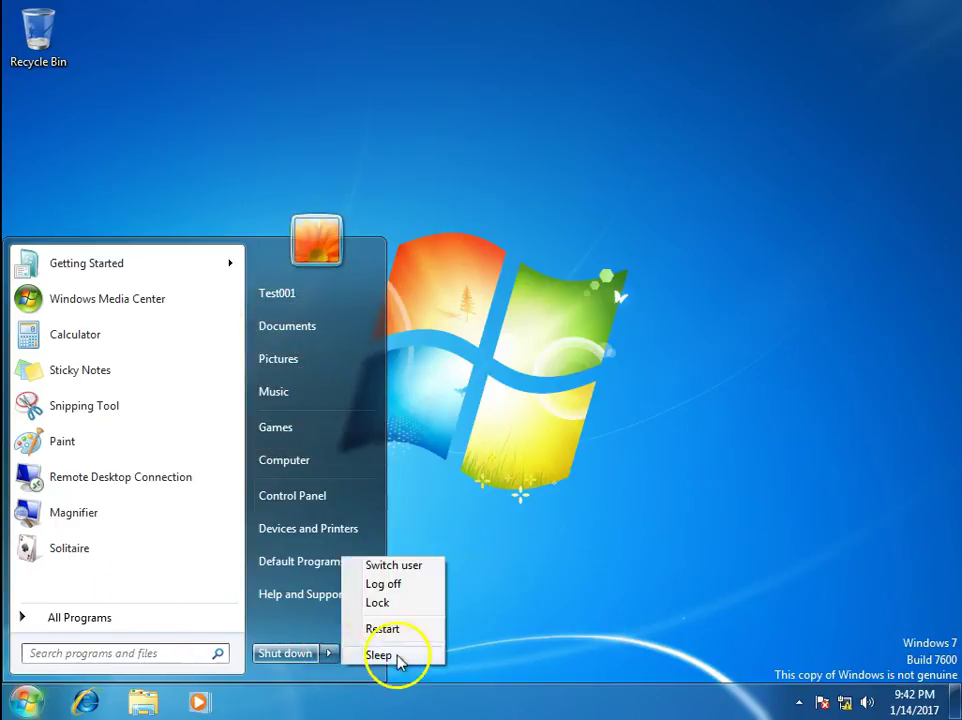
left_click(408, 585)
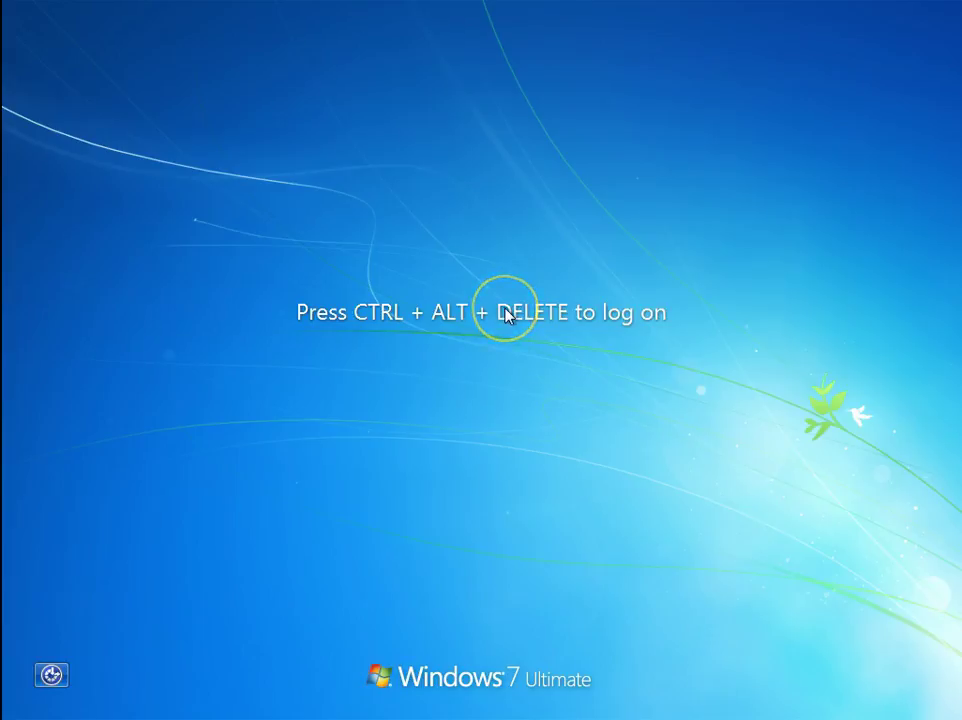
- Sign in as Other User with .\wsitadm and the account's new password
key("ctrl+alt+Delete")
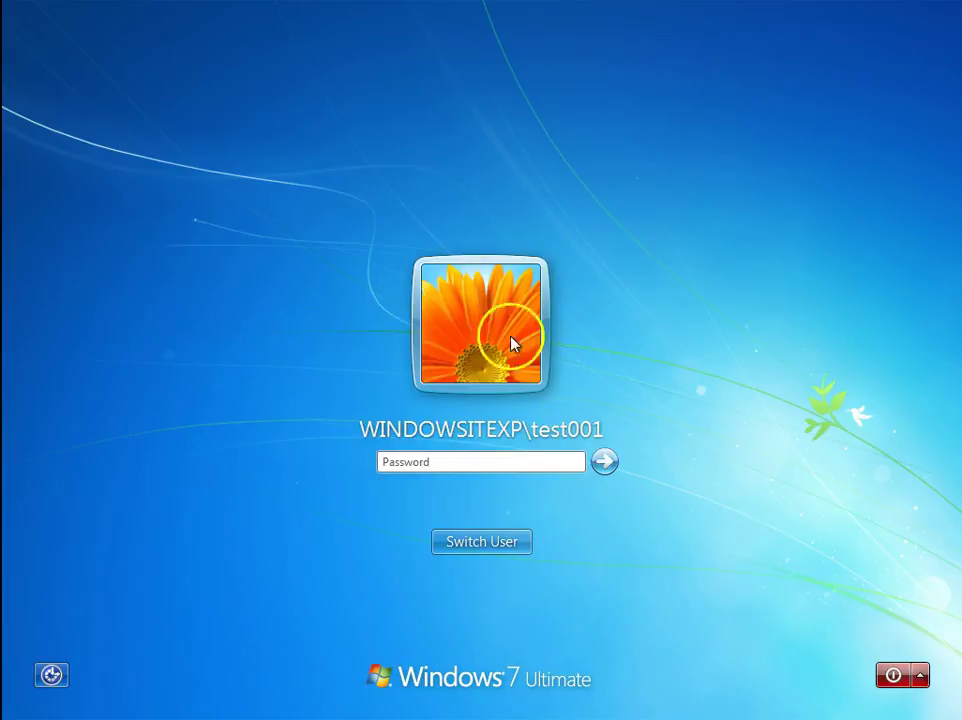
left_click(481, 541)
left_click(562, 423)
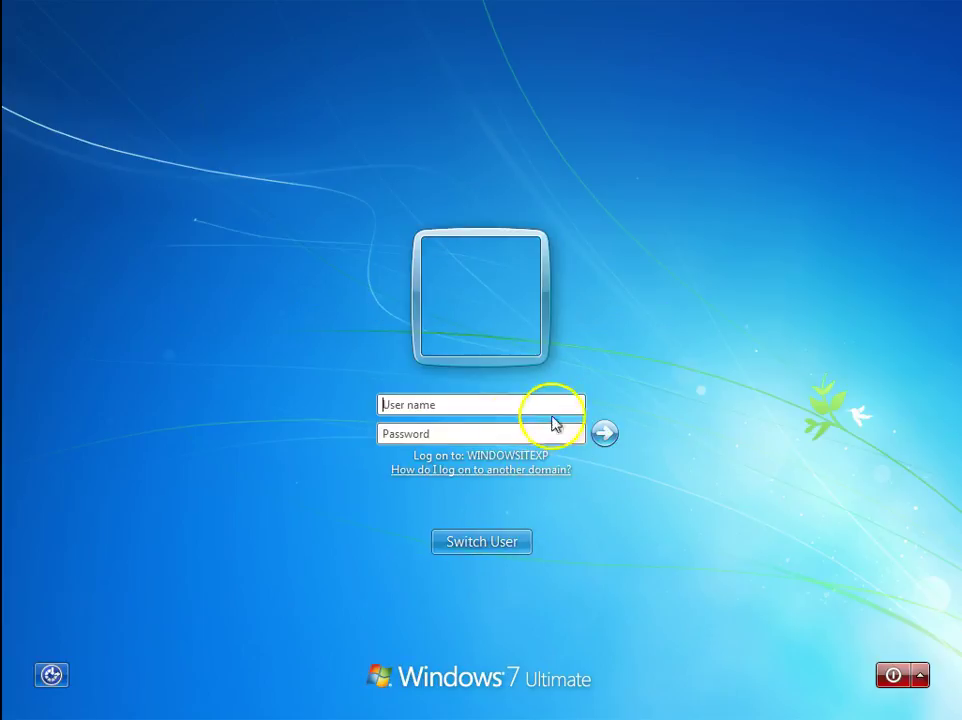
left_click(500, 400)
type(".")
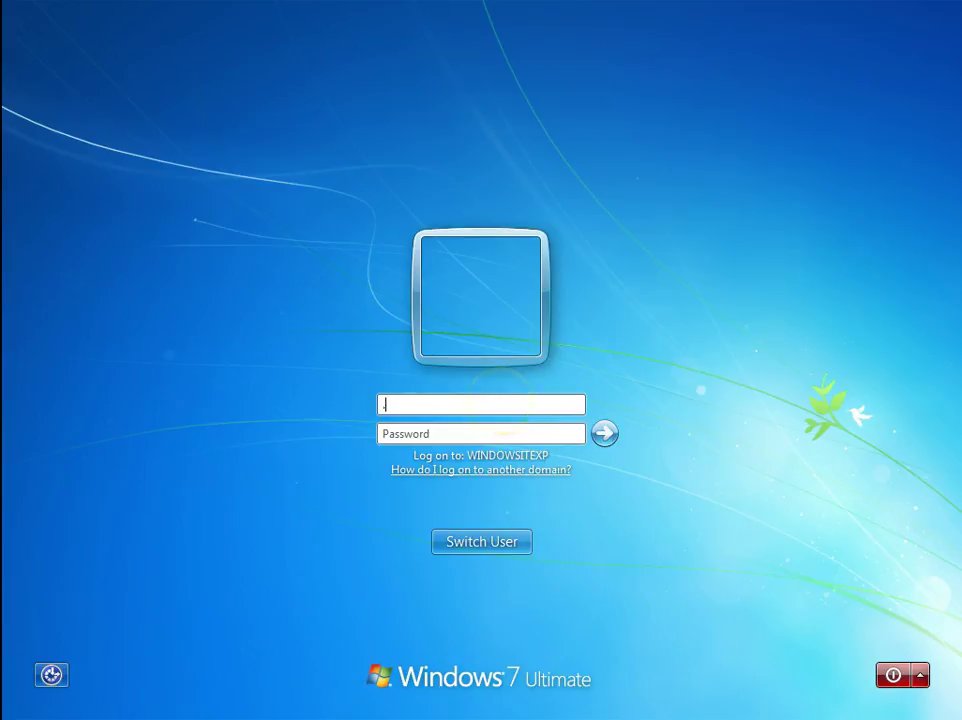
type("\\ws")
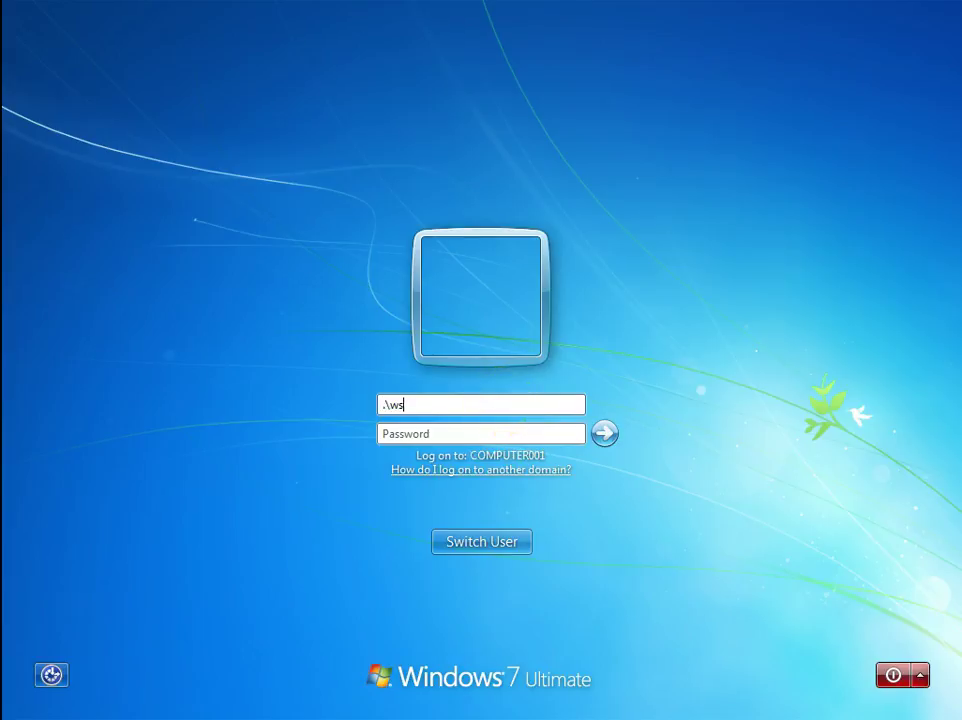
type("itadm")
key("Tab")
type("•••")
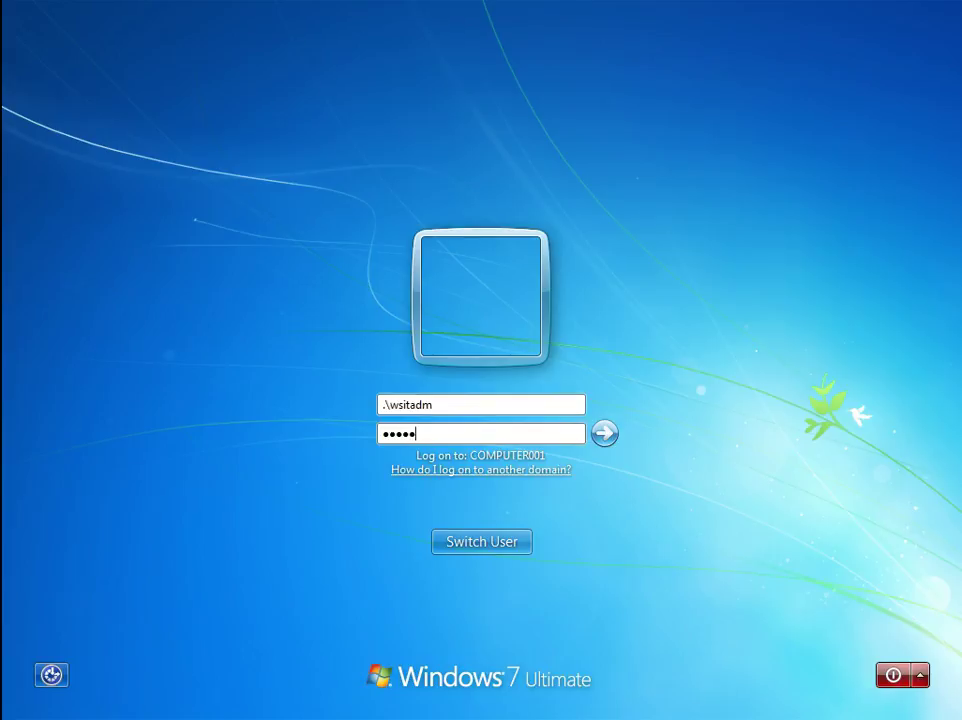
type("••••")
key("Return")
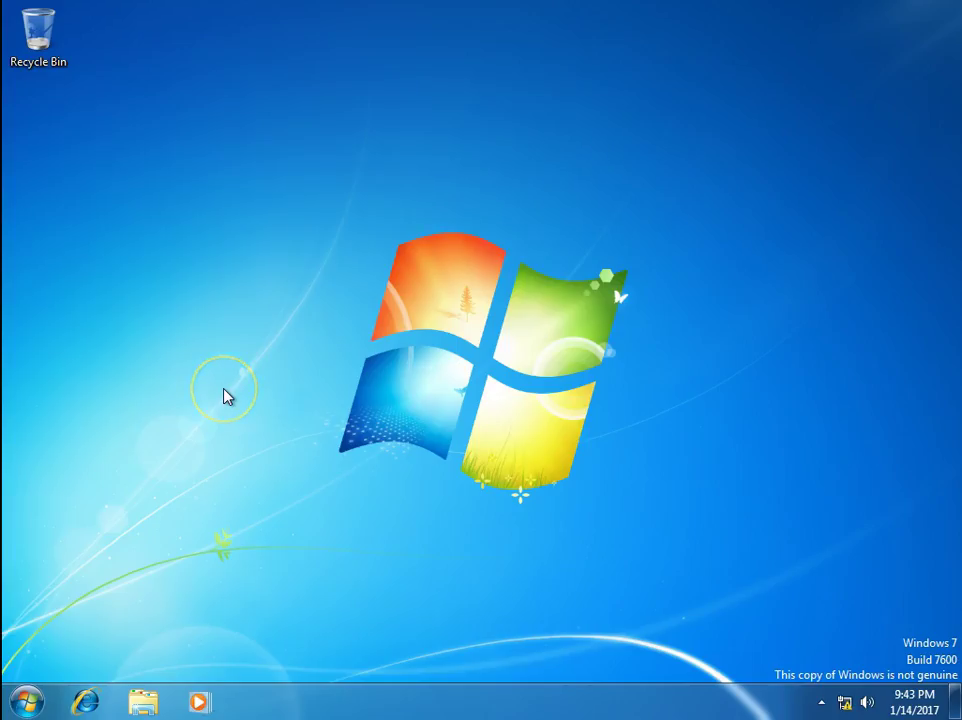